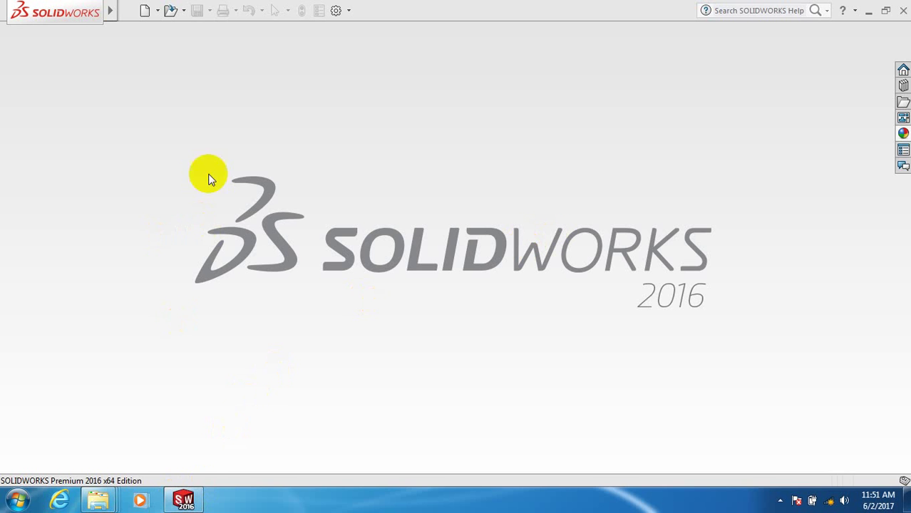
Create a new Part document and begin a sketch on the Top Plane
click(145, 11)
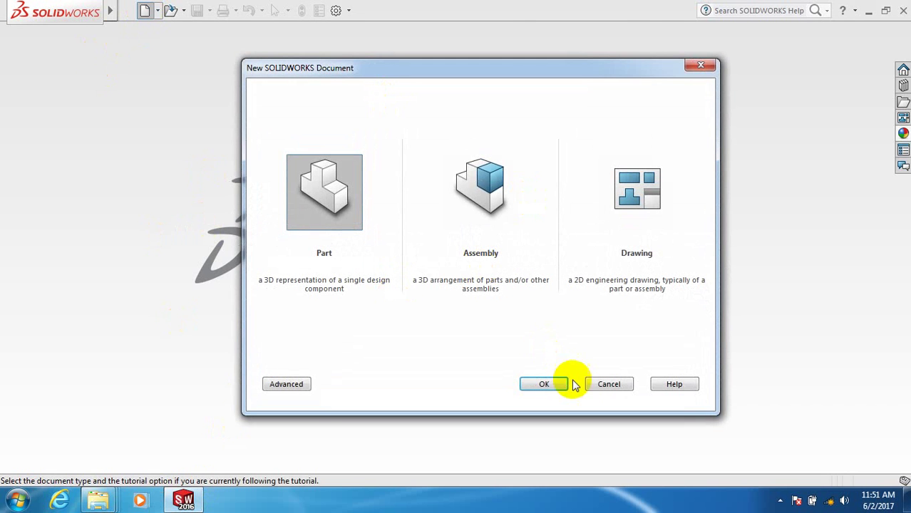
click(546, 383)
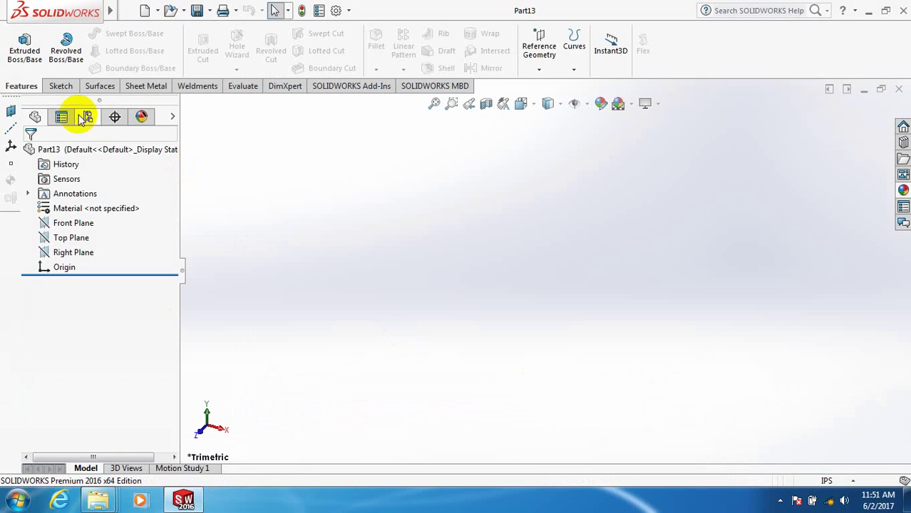
click(58, 86)
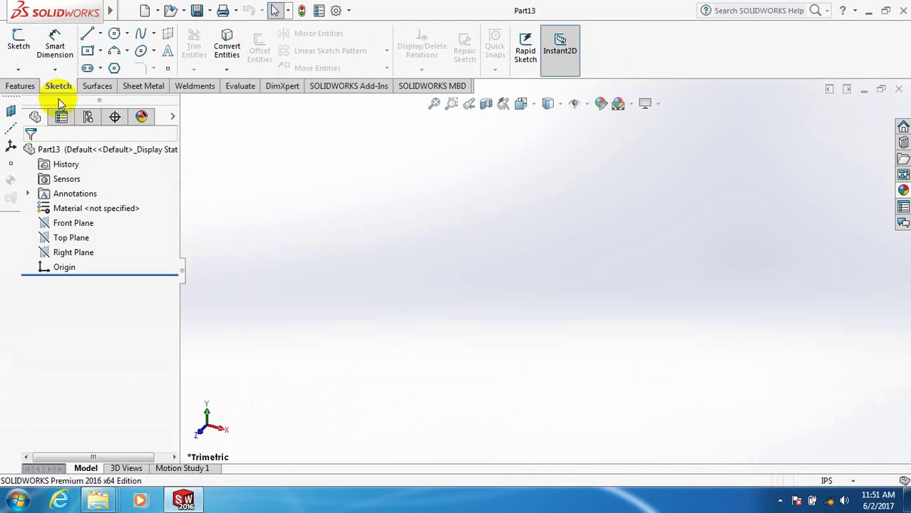
click(19, 42)
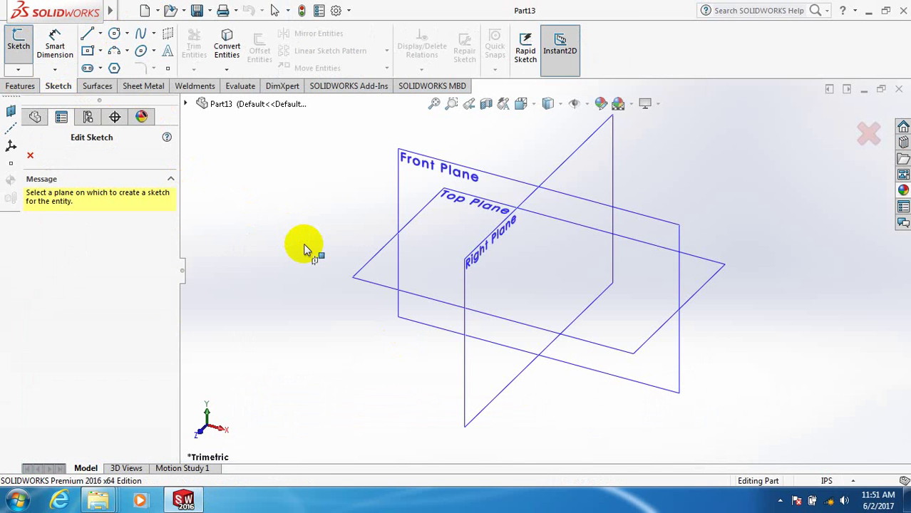
click(384, 273)
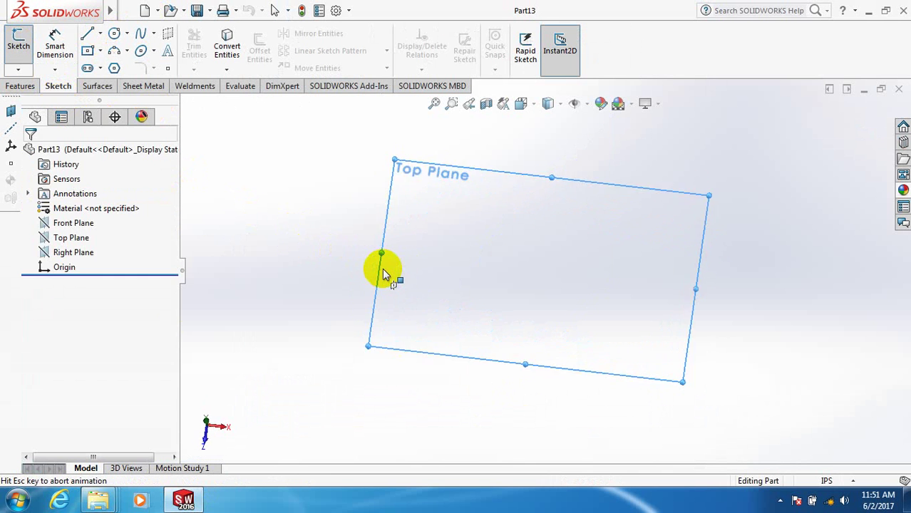
Draw a closed four-line outline from the origin: vertical side, short bottom, slanted side, top
click(88, 33)
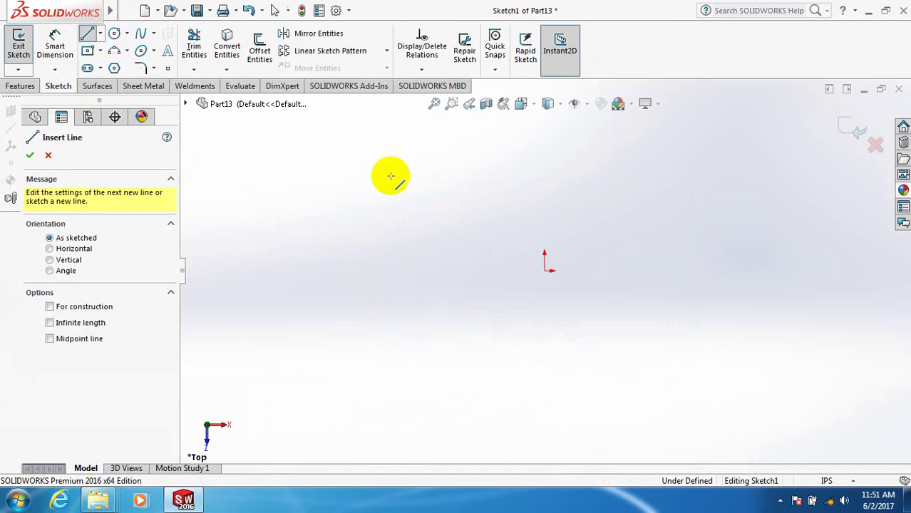
click(544, 270)
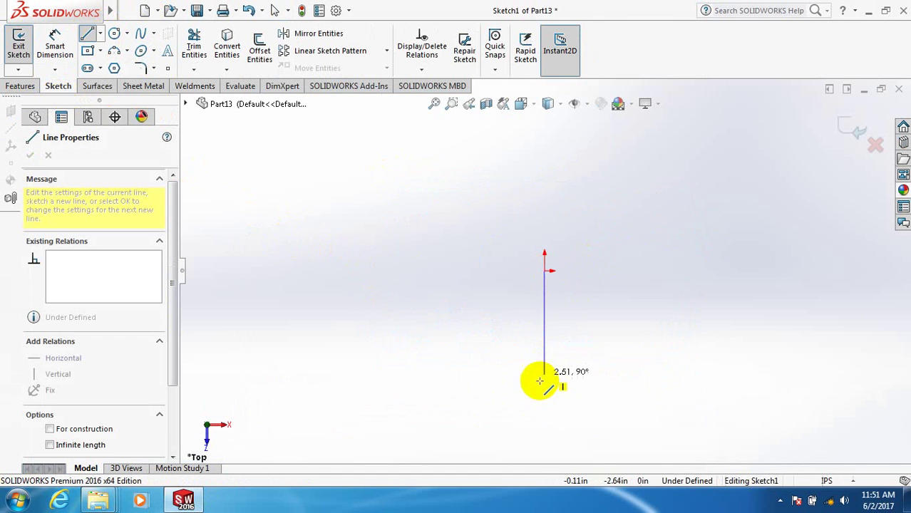
click(544, 434)
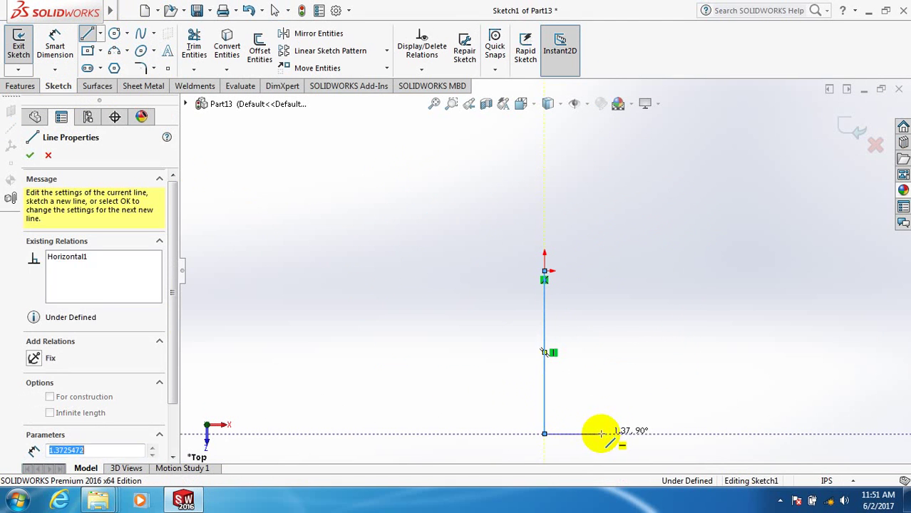
click(602, 433)
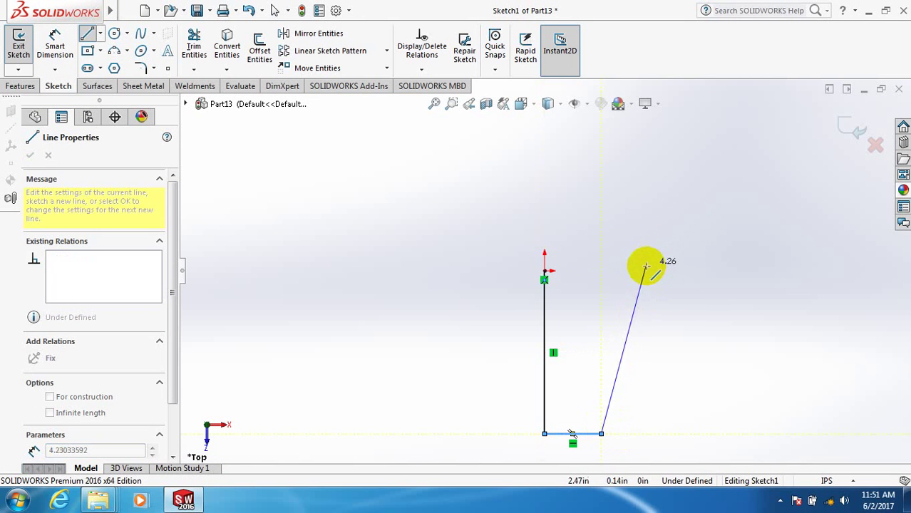
click(648, 270)
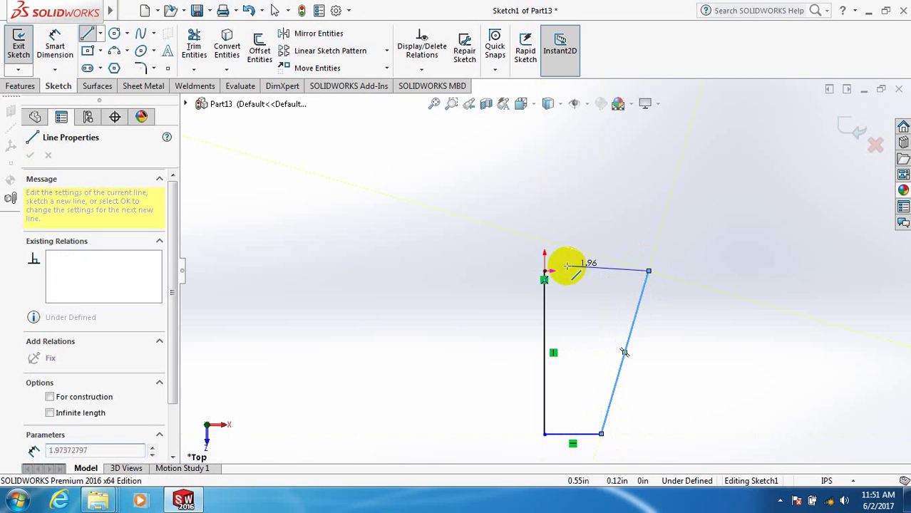
click(544, 270)
right_click(556, 276)
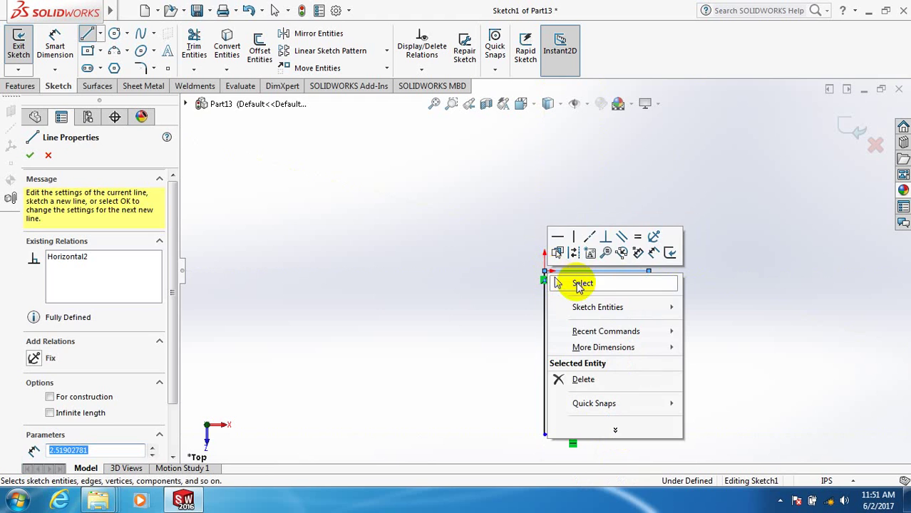
click(578, 285)
scroll(583, 428, down, 2)
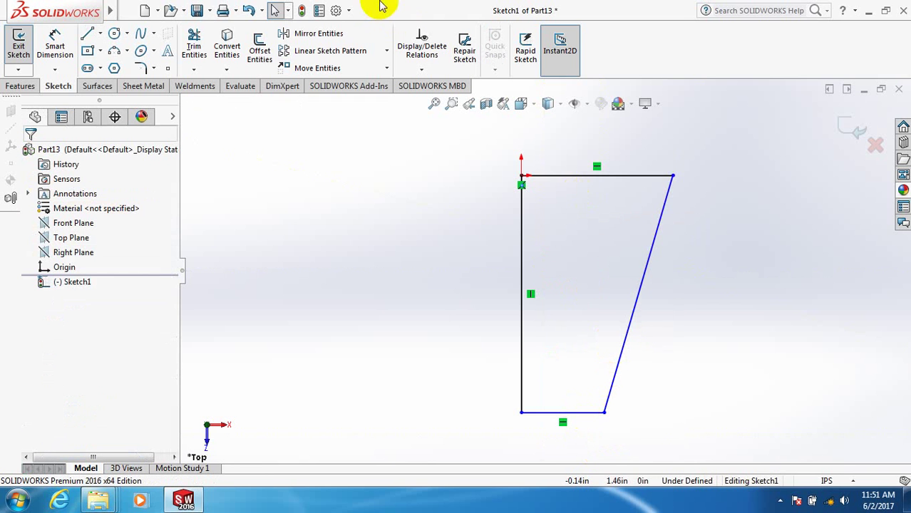
Dimension the profile with 4.00 height, 1.00 bottom width and 1.50 top width
mouse_move(381, 7)
click(62, 49)
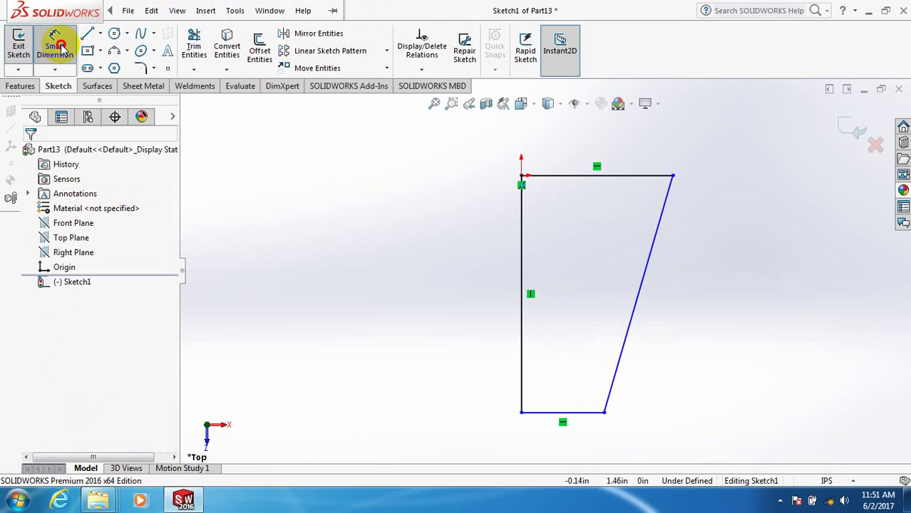
click(521, 261)
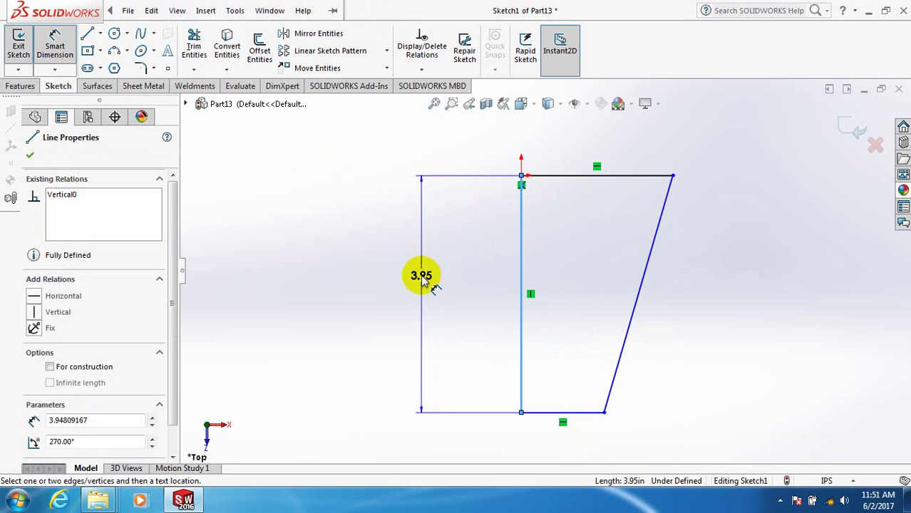
click(422, 278)
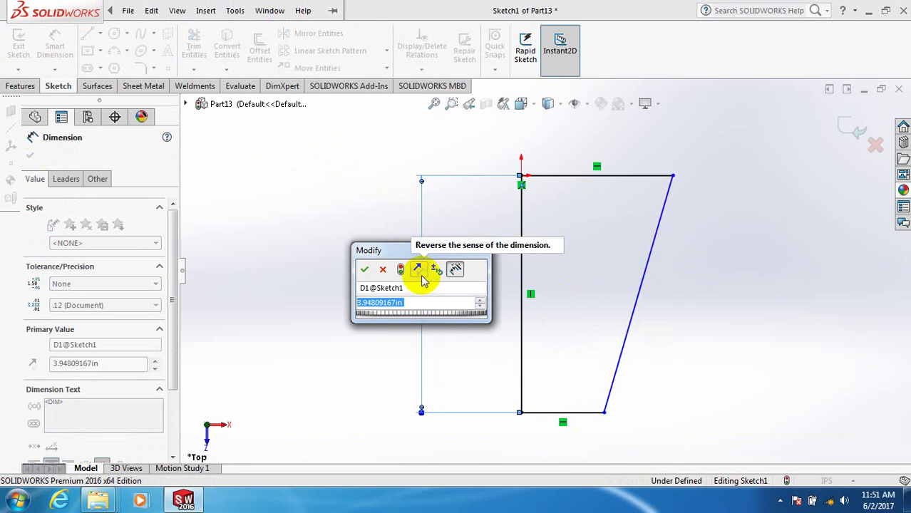
text(4)
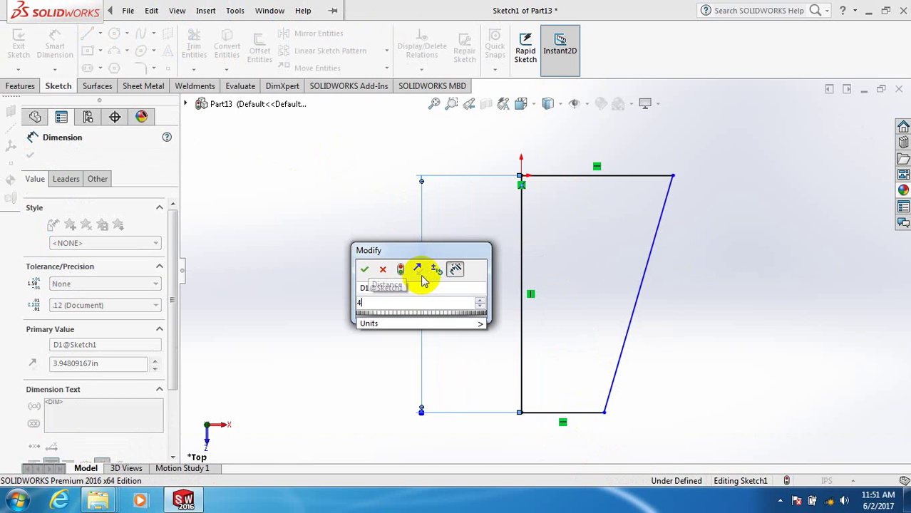
key(Return)
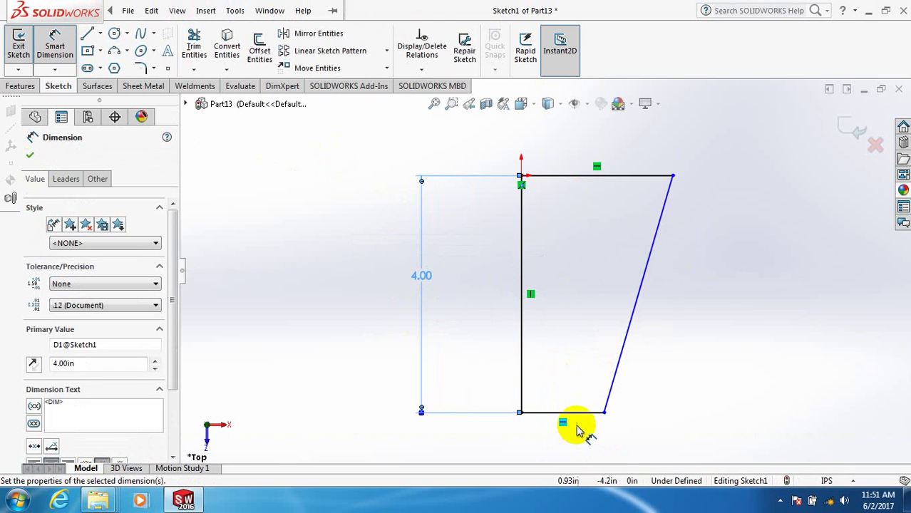
click(581, 413)
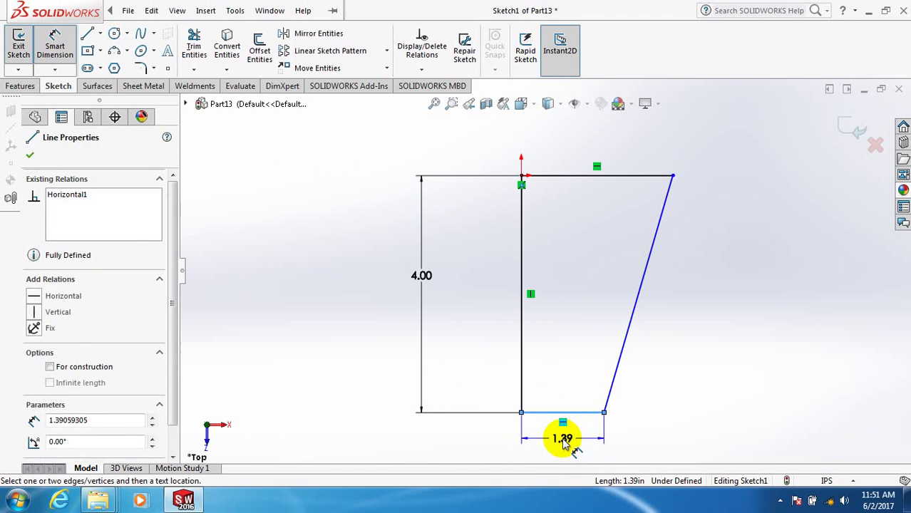
click(563, 441)
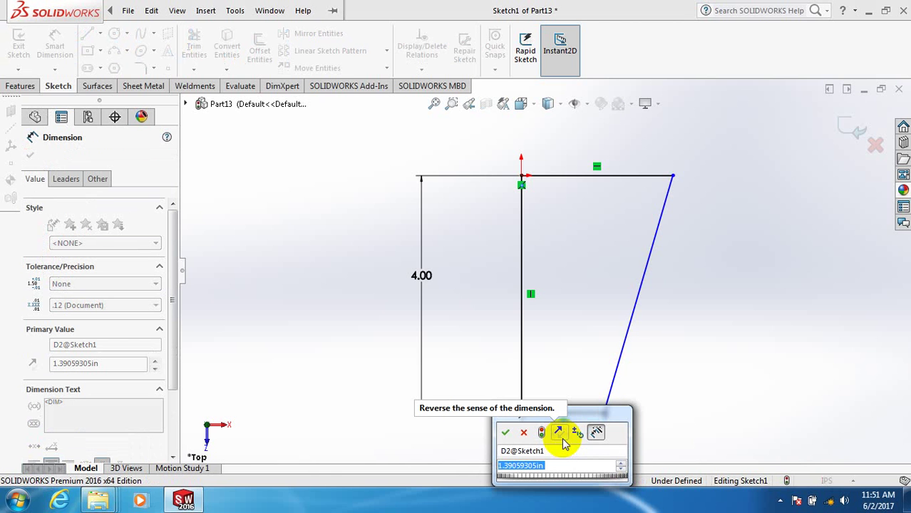
text(1)
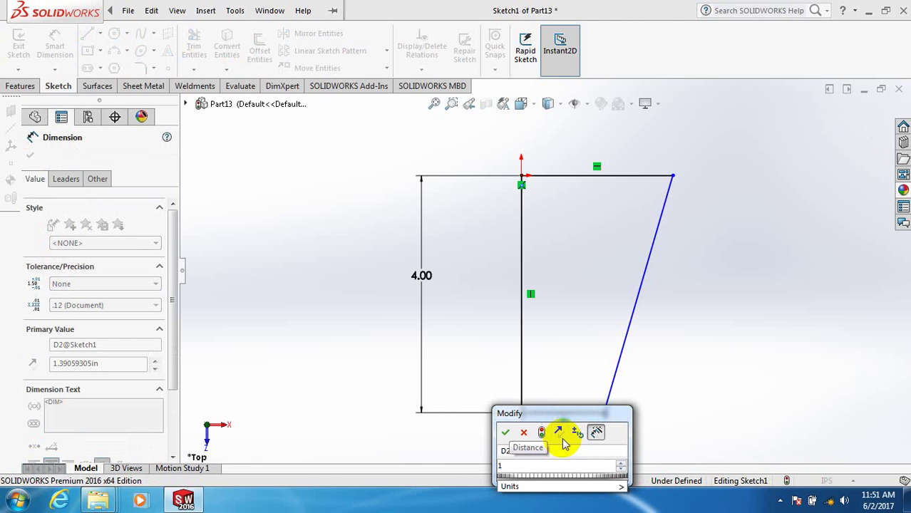
key(Return)
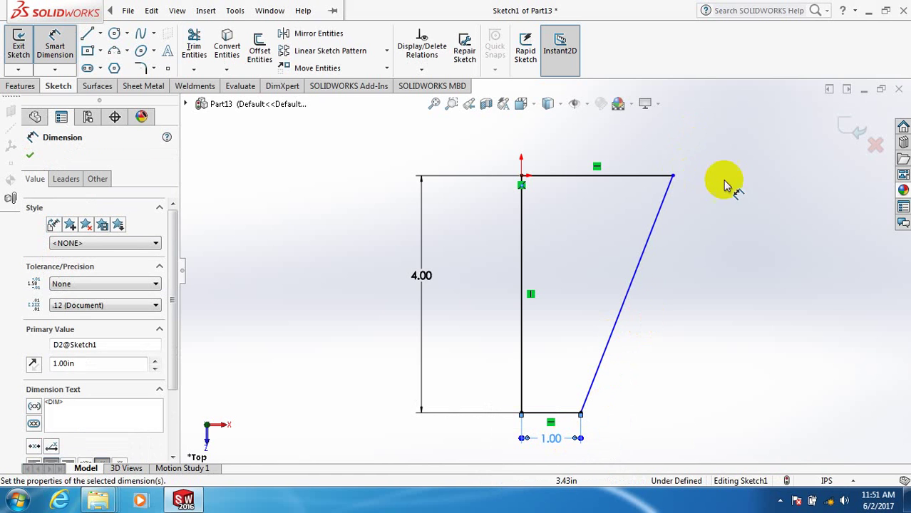
click(643, 176)
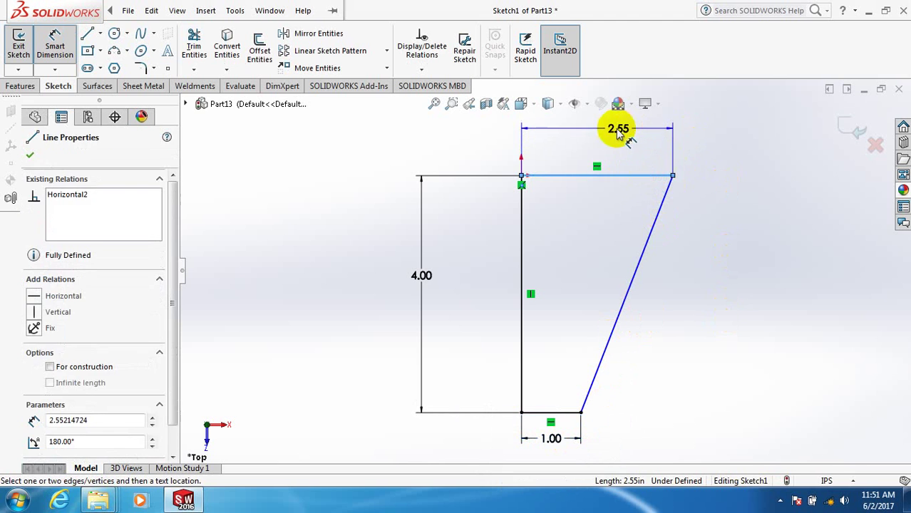
click(618, 136)
text(1.)
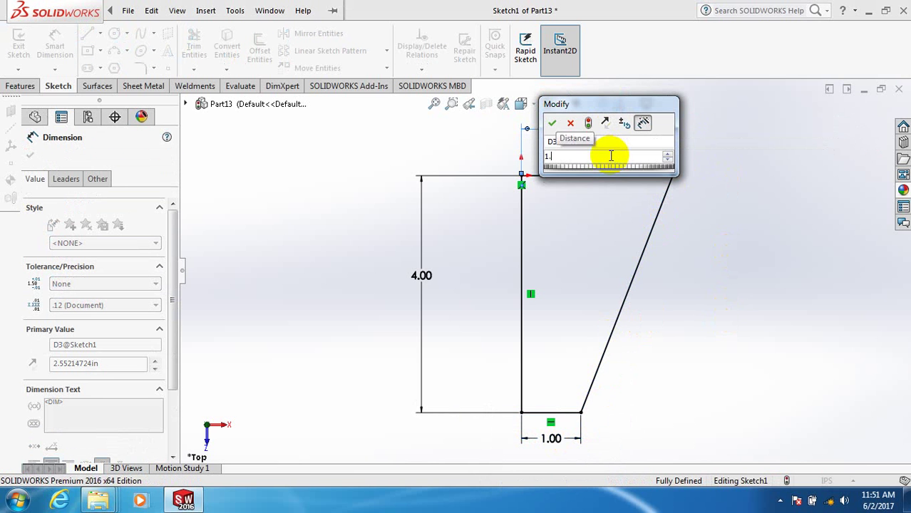
text(5)
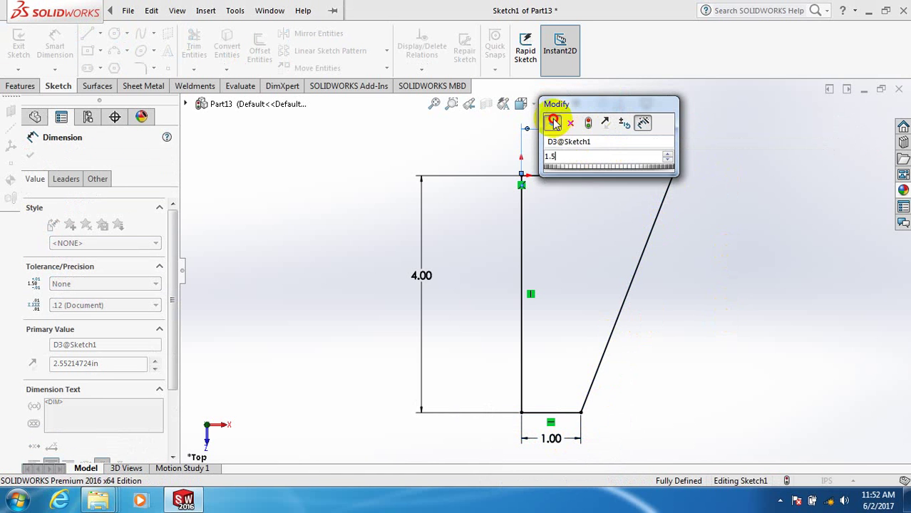
click(552, 123)
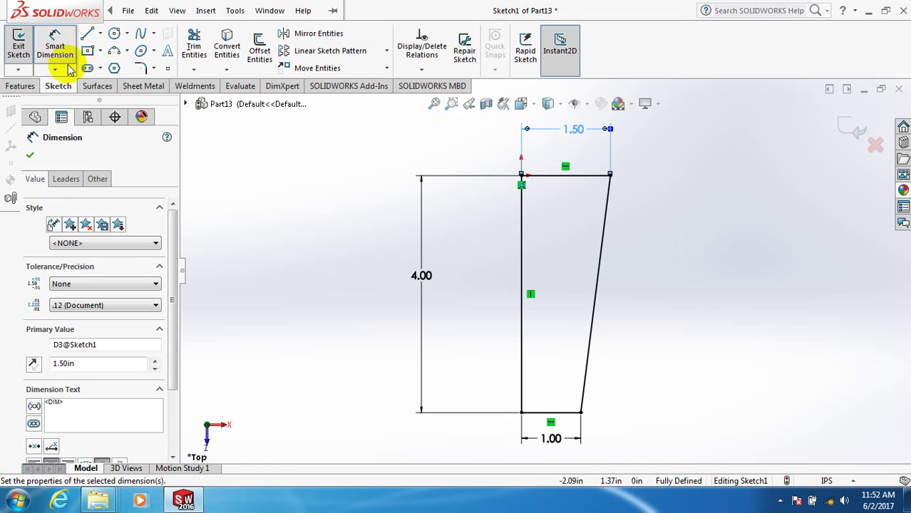
Revolve the profile 360° about its vertical line into a solid cup
click(18, 86)
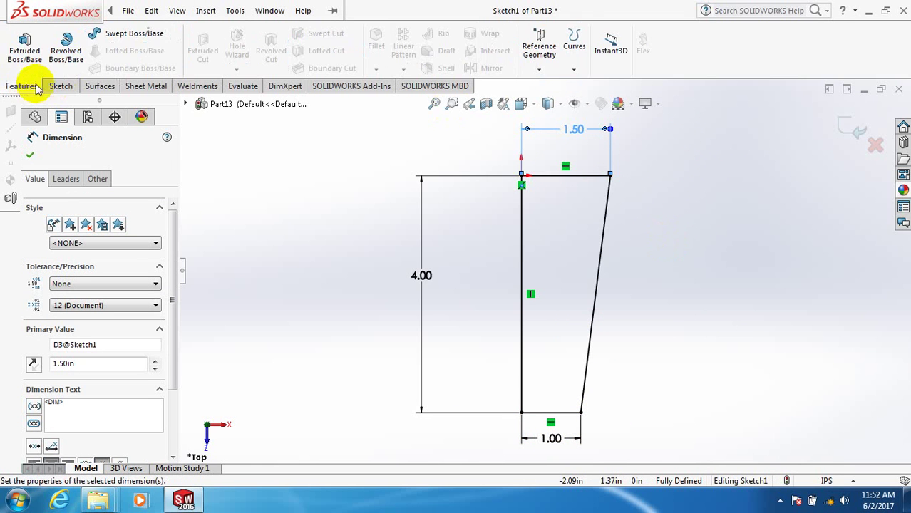
click(66, 45)
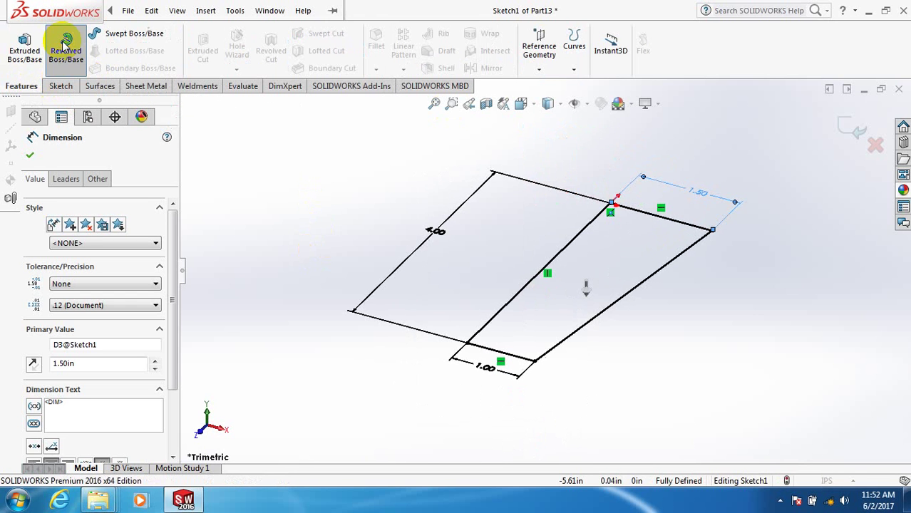
click(569, 241)
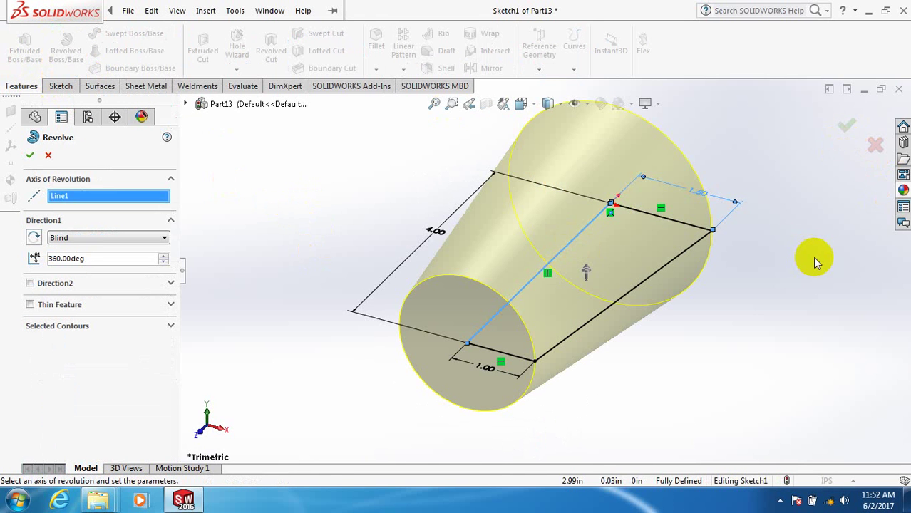
click(846, 127)
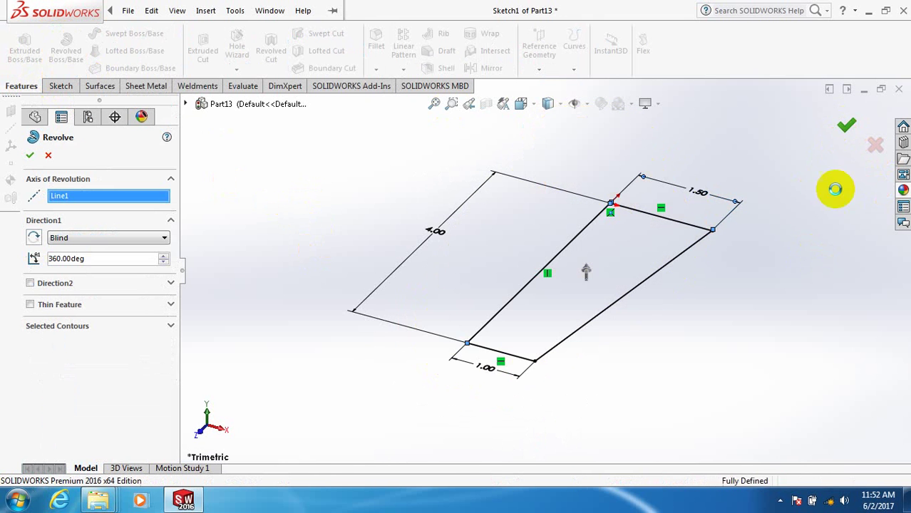
mouse_move(832, 228)
middle_down()
mouse_move(727, 162)
mouse_move(707, 191)
mouse_move(690, 166)
mouse_move(682, 246)
mouse_move(617, 258)
middle_up()
scroll(708, 191, down, 2)
scroll(681, 243, up, 3)
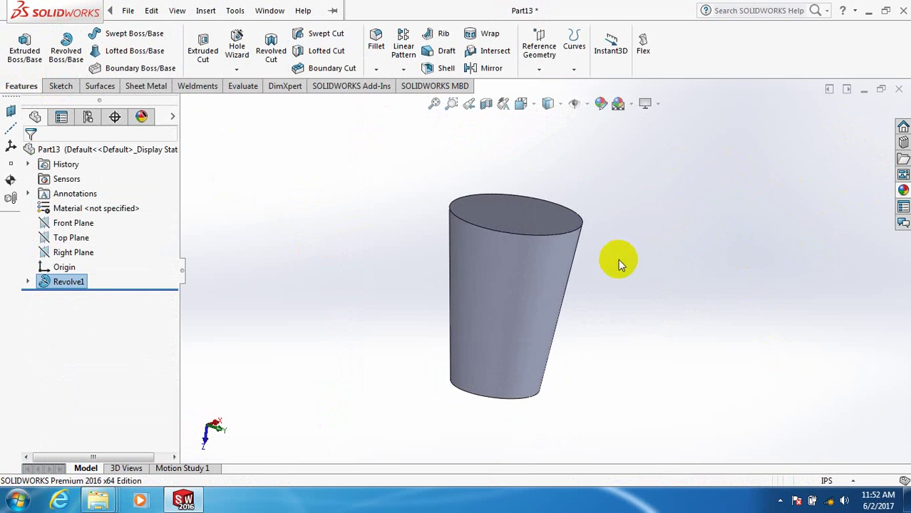
scroll(597, 202, down, 2)
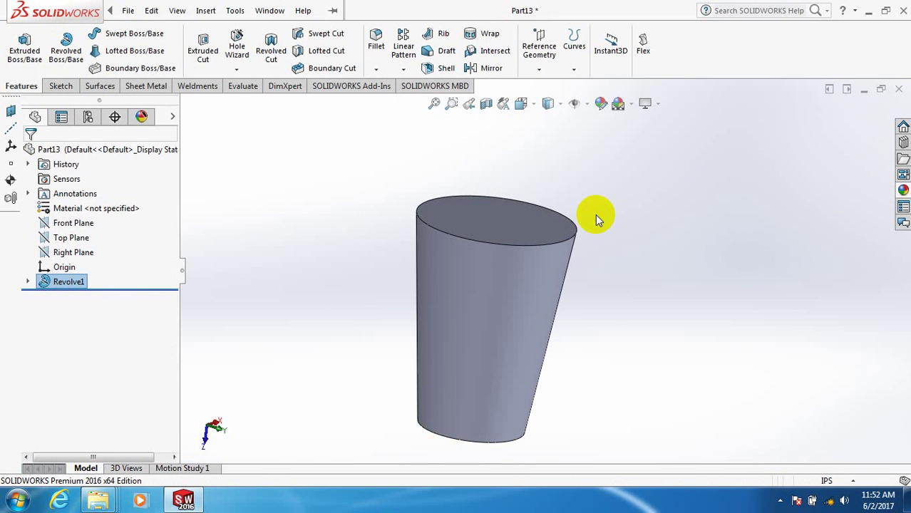
Shell the cup at 0.20 thickness with the top face removed
click(445, 70)
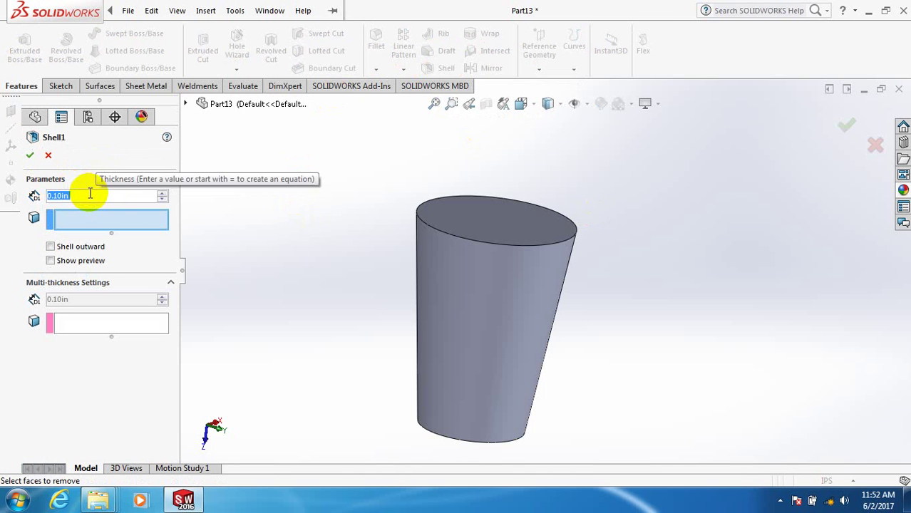
text(.2)
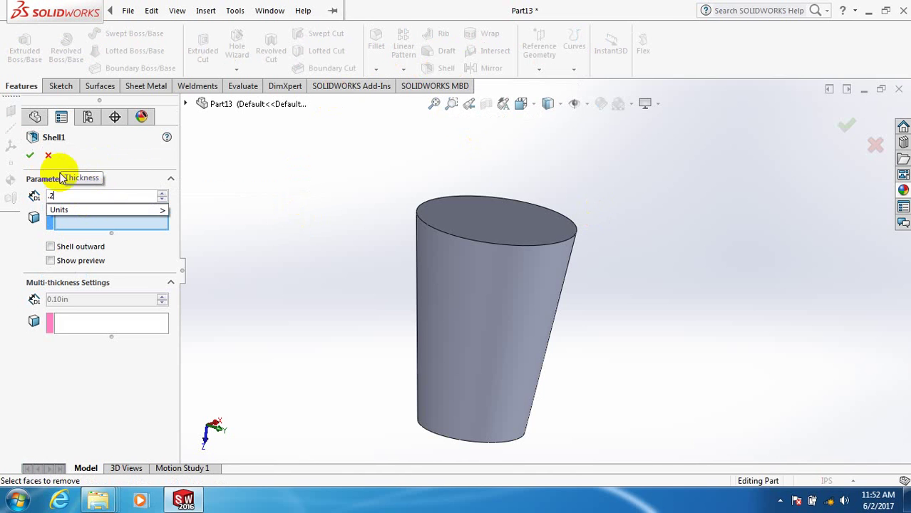
click(475, 223)
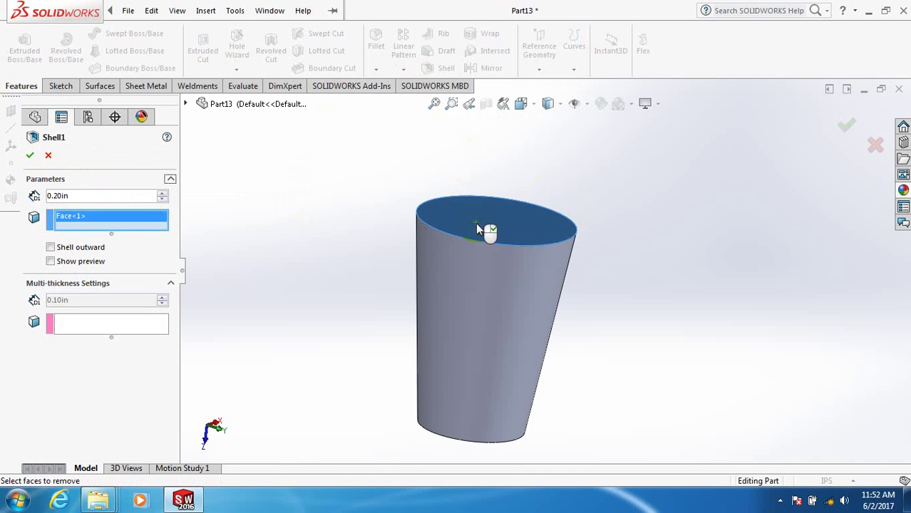
click(29, 155)
middle_drag(697, 195, 696, 215)
scroll(677, 240, down, 2)
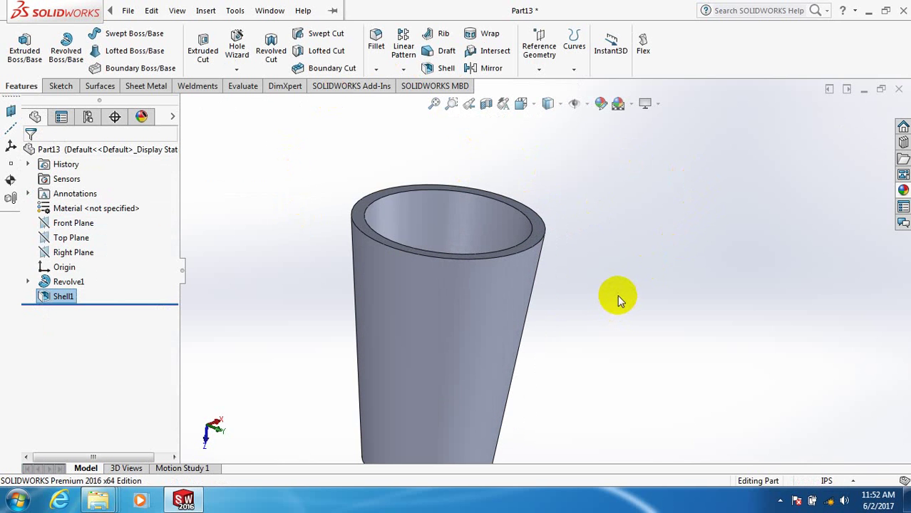
scroll(617, 295, up, 2)
scroll(620, 298, up, 1)
scroll(463, 310, down, 1)
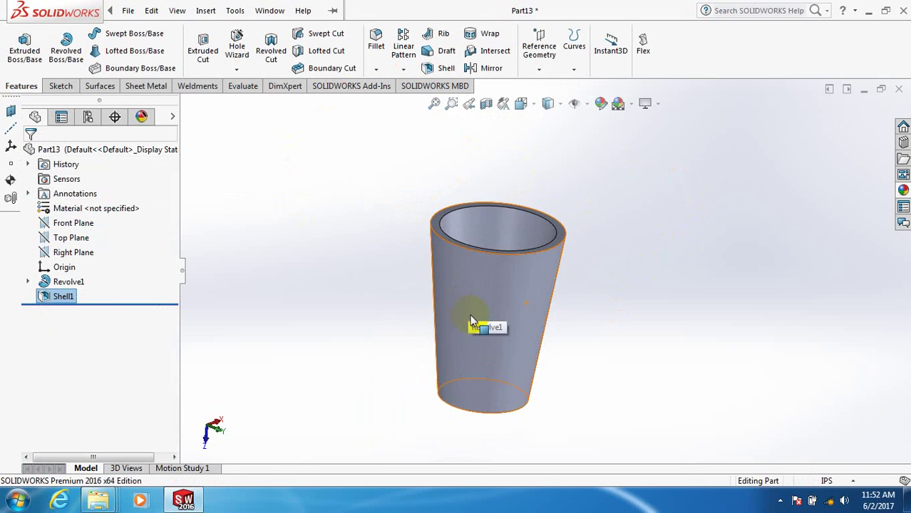
scroll(473, 317, down, 1)
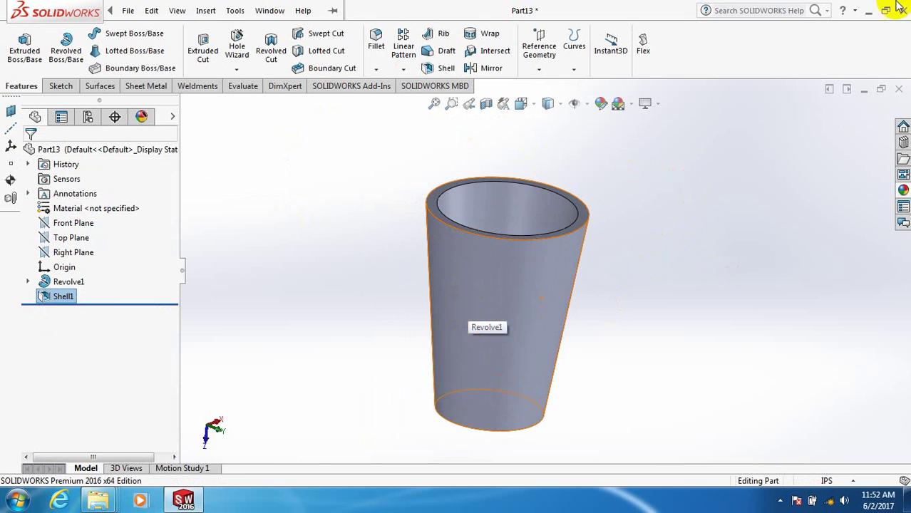
Edit Shell1 to reduce the wall thickness to 0.10 in
right_click(61, 298)
click(71, 207)
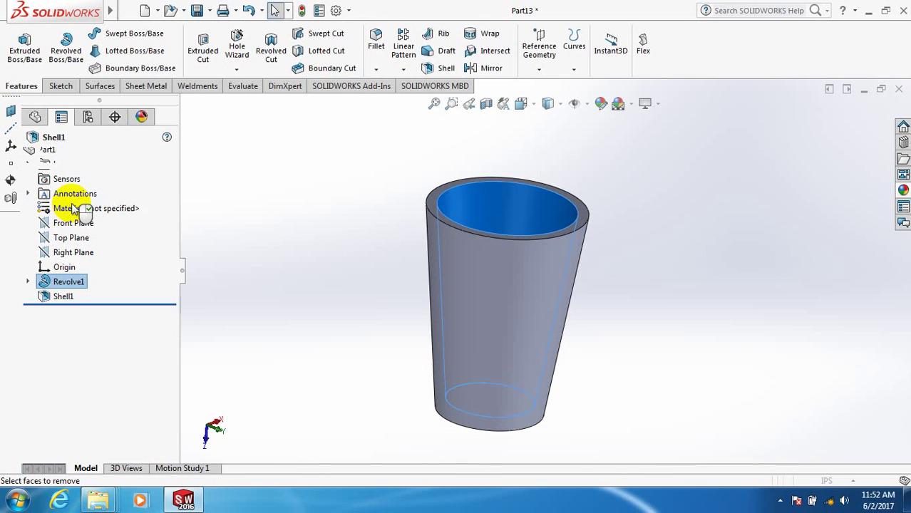
text(.1)
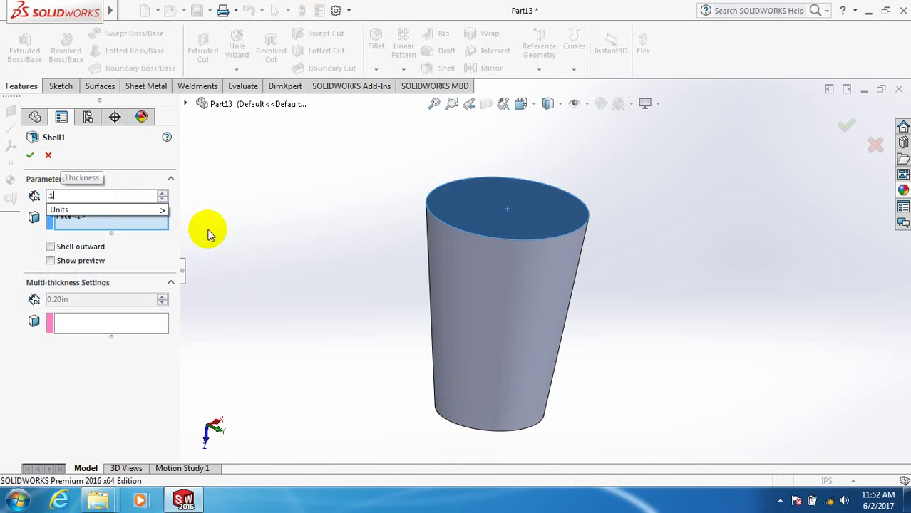
key(Return)
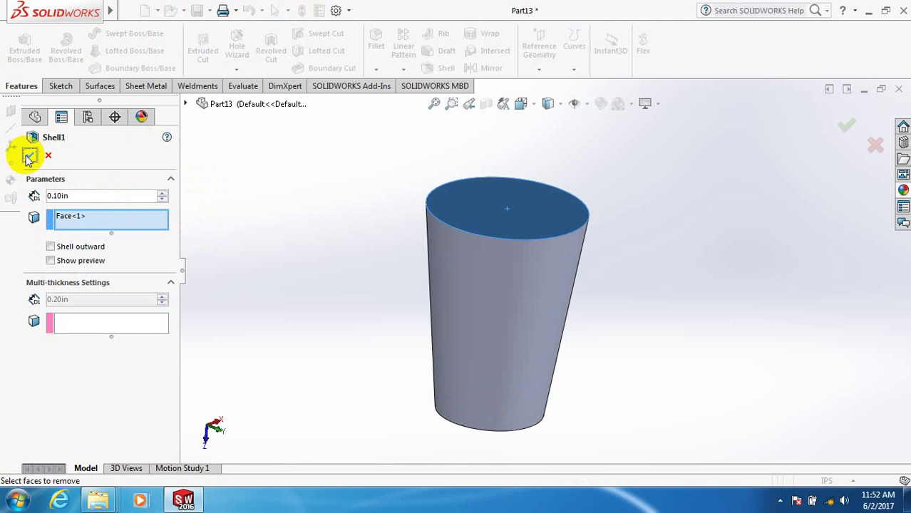
click(843, 126)
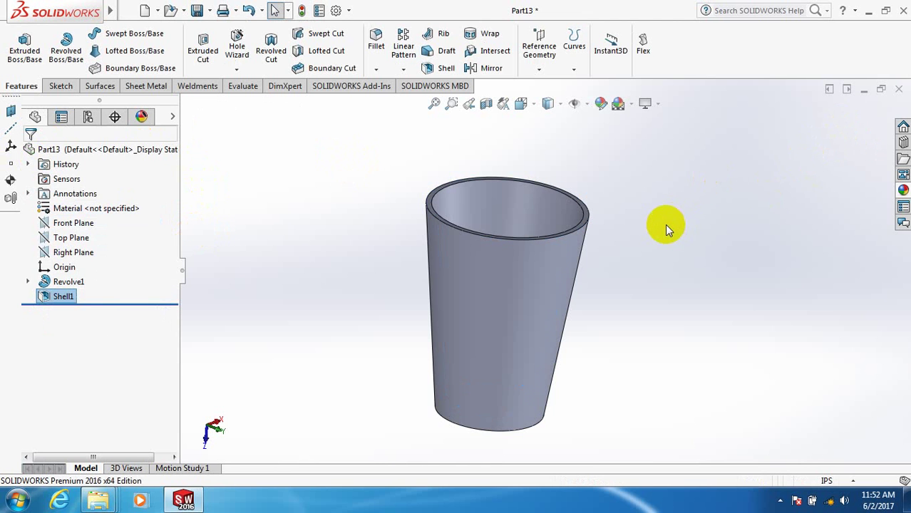
Fillet the cup's bottom edge with a 0.10 in radius
scroll(643, 278, down, 2)
scroll(642, 265, down, 1)
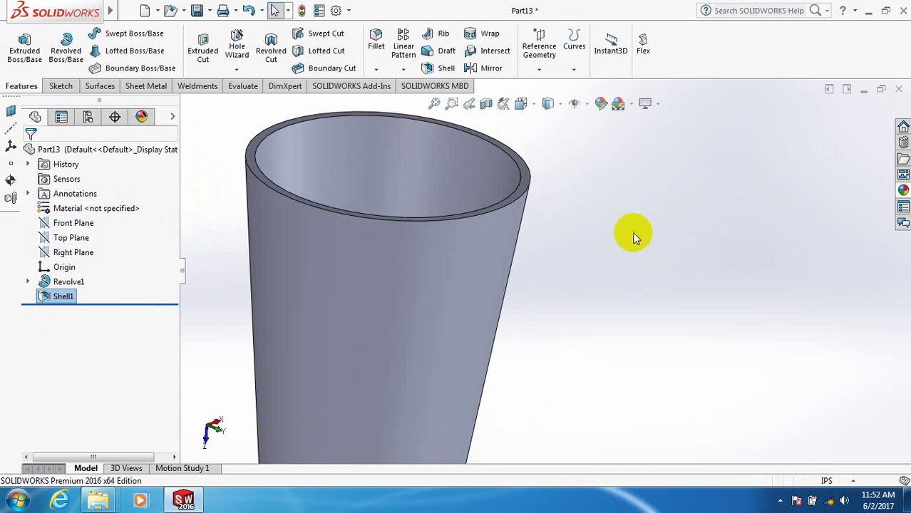
scroll(633, 232, up, 2)
scroll(520, 188, down, 2)
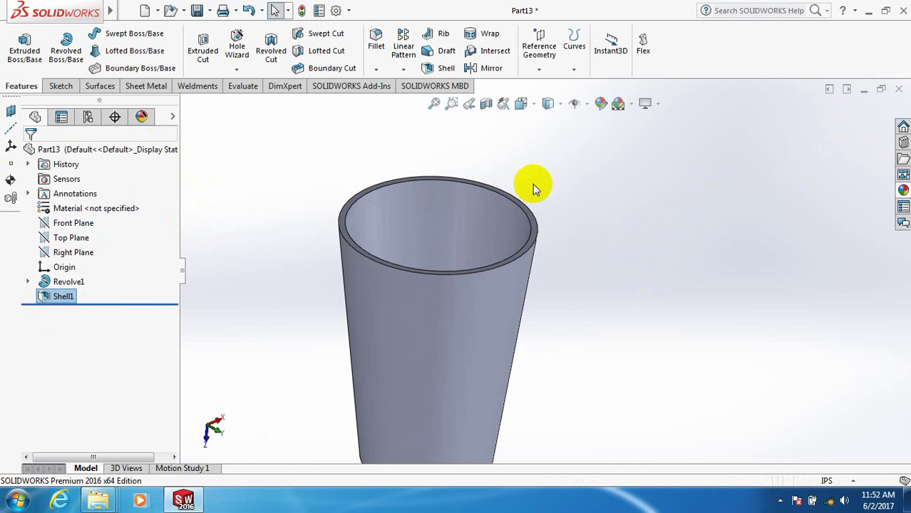
click(375, 40)
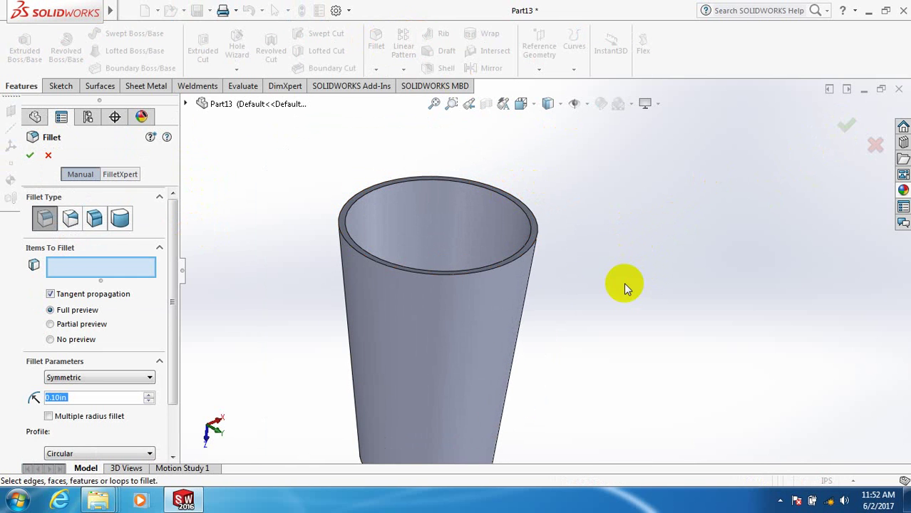
middle_drag(592, 335, 602, 299)
scroll(582, 374, up, 2)
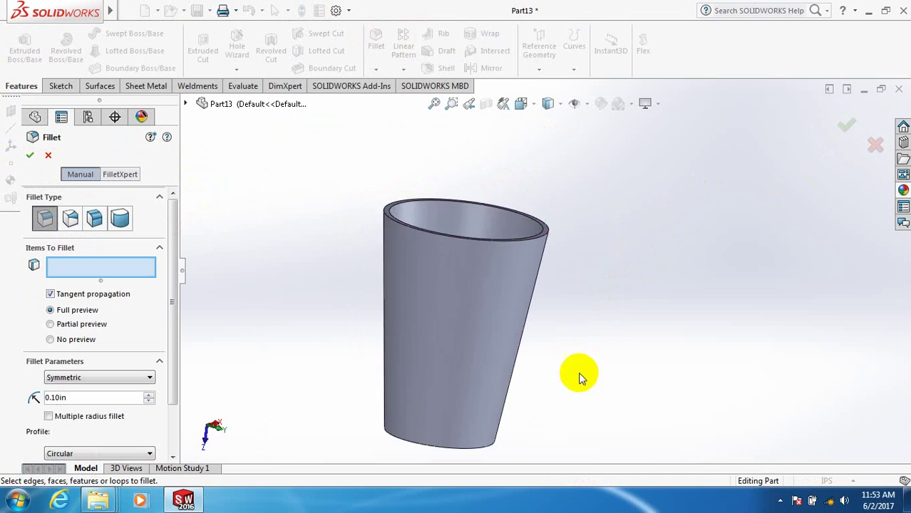
scroll(587, 366, up, 3)
scroll(581, 307, down, 3)
scroll(580, 305, down, 1)
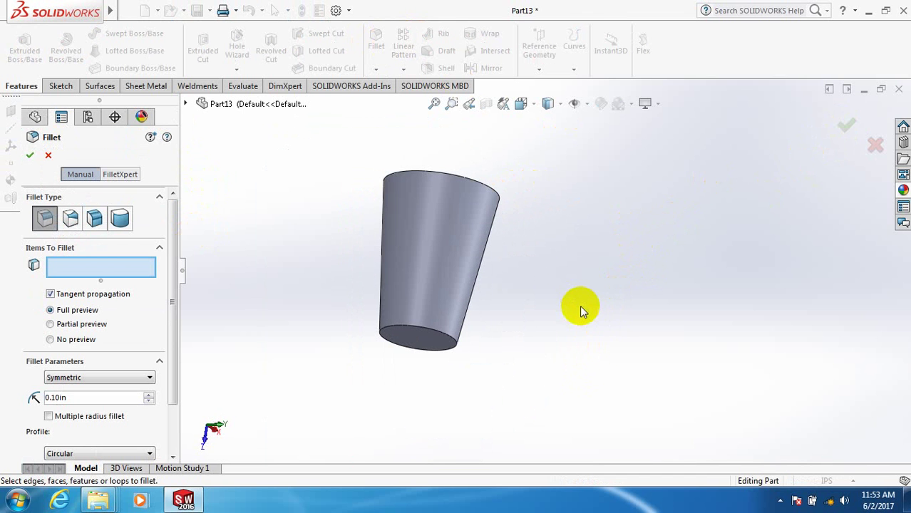
click(422, 323)
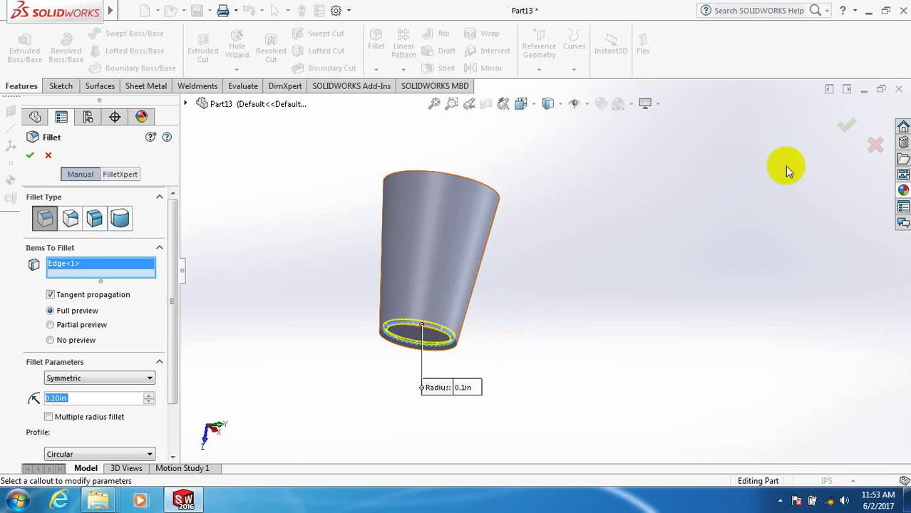
click(845, 124)
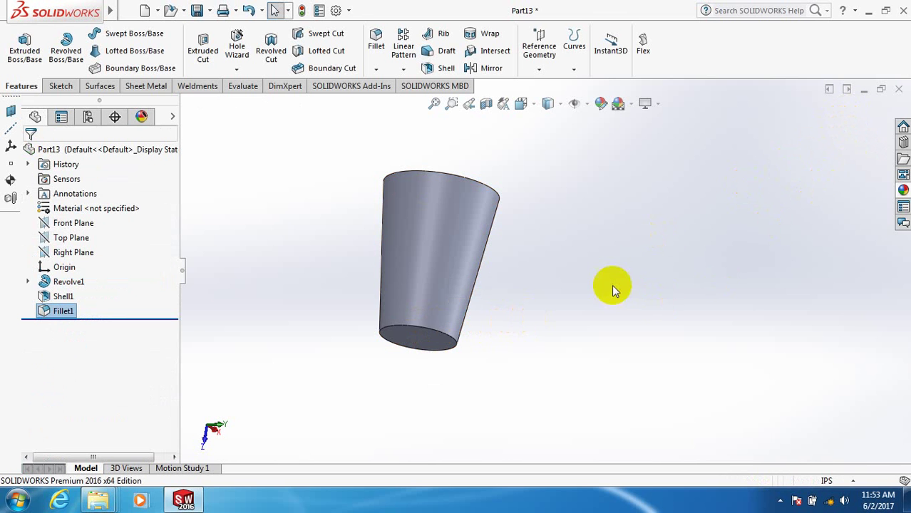
Edit Fillet1 so it also rounds the second bottom edge at 0.10 in
right_click(64, 312)
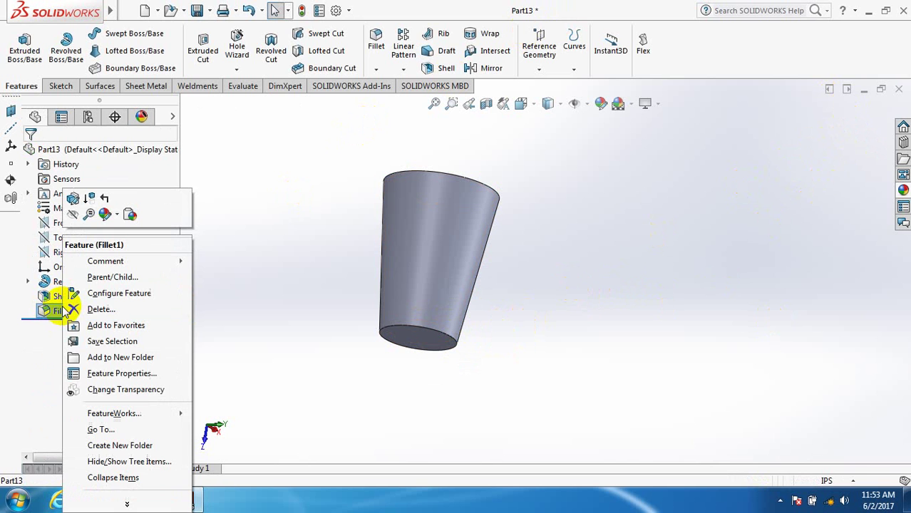
click(75, 205)
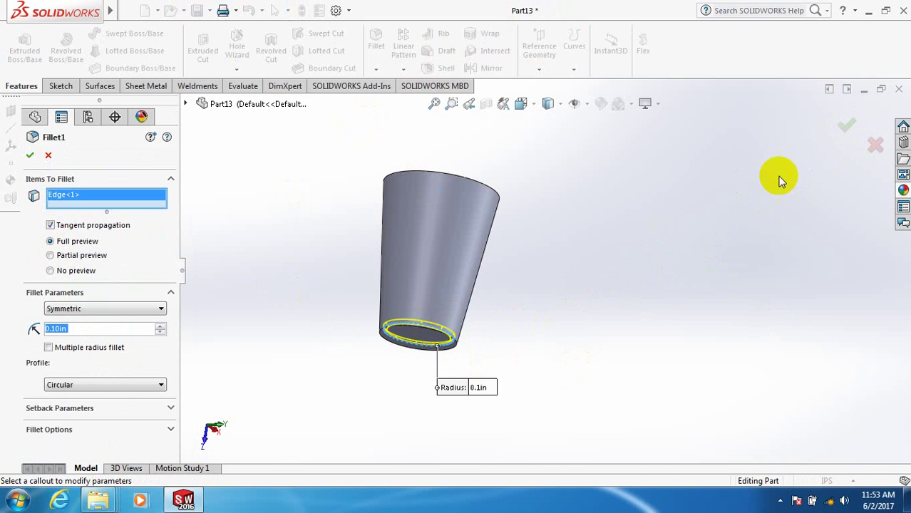
click(443, 334)
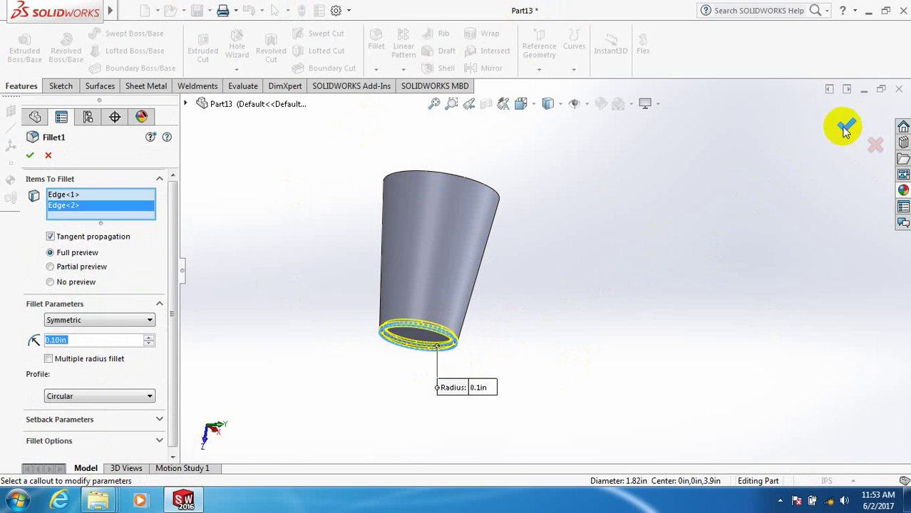
click(30, 155)
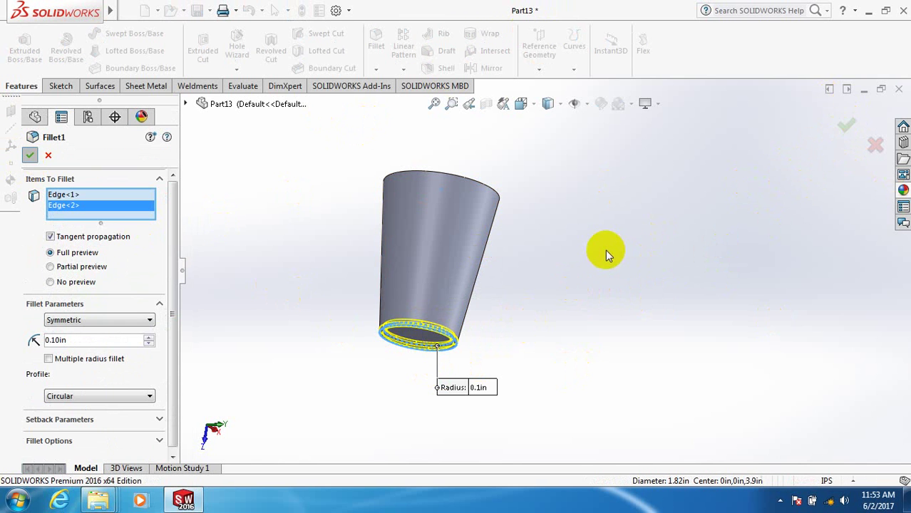
Orbit and zoom the view to bring the cup's top rim into view
middle_drag(596, 257, 472, 360)
scroll(492, 319, down, 3)
mouse_move(492, 319)
middle_down()
mouse_move(482, 352)
mouse_move(463, 335)
mouse_move(575, 143)
mouse_move(559, 205)
mouse_move(508, 132)
mouse_move(480, 137)
middle_up()
scroll(459, 334, up, 2)
scroll(479, 131, down, 1)
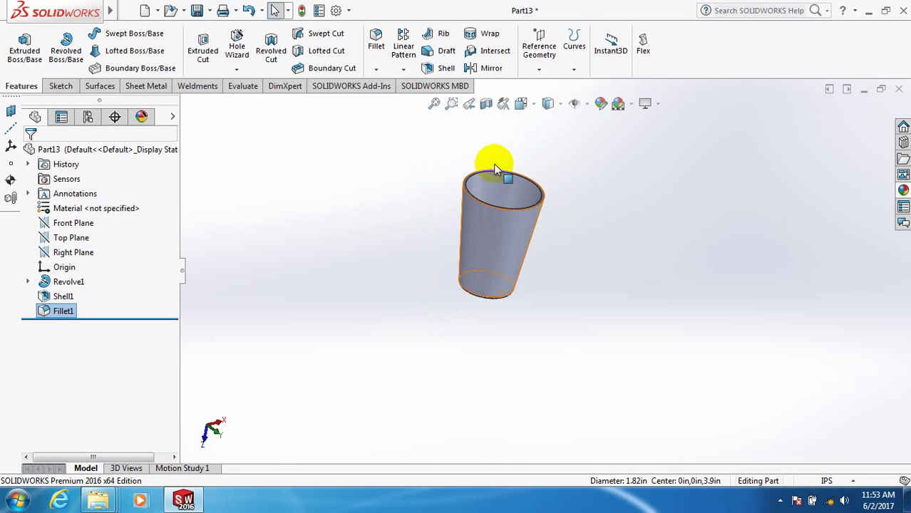
scroll(486, 162, down, 2)
scroll(487, 214, down, 2)
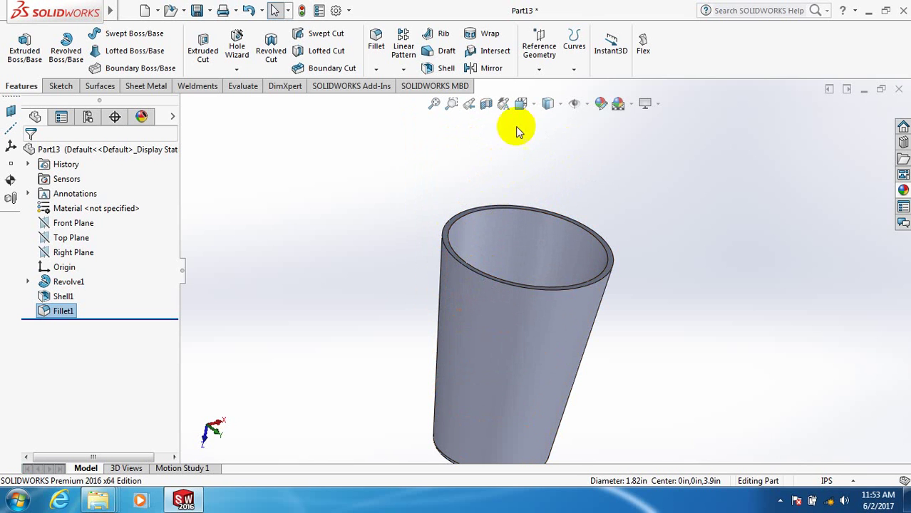
scroll(466, 258, down, 1)
Fillet the inner and outer rim edges at 0.05 in, then show the Front view
click(378, 45)
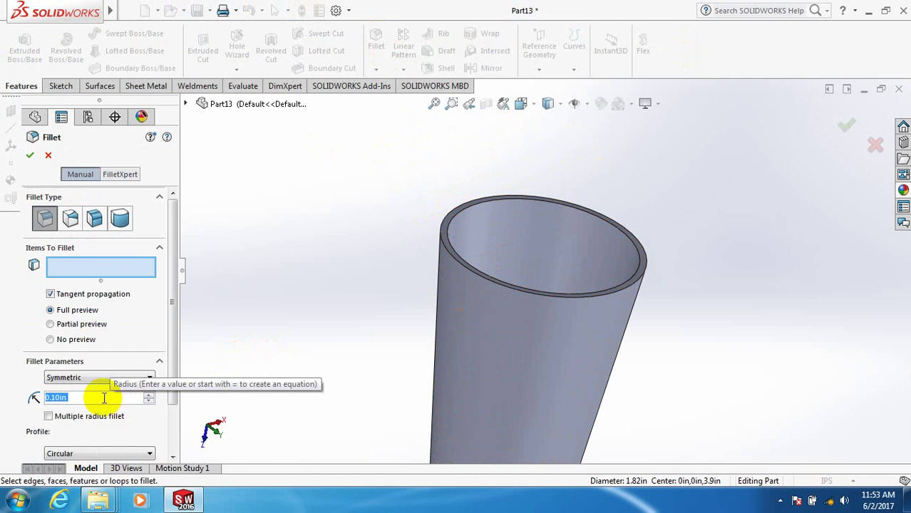
text(.05)
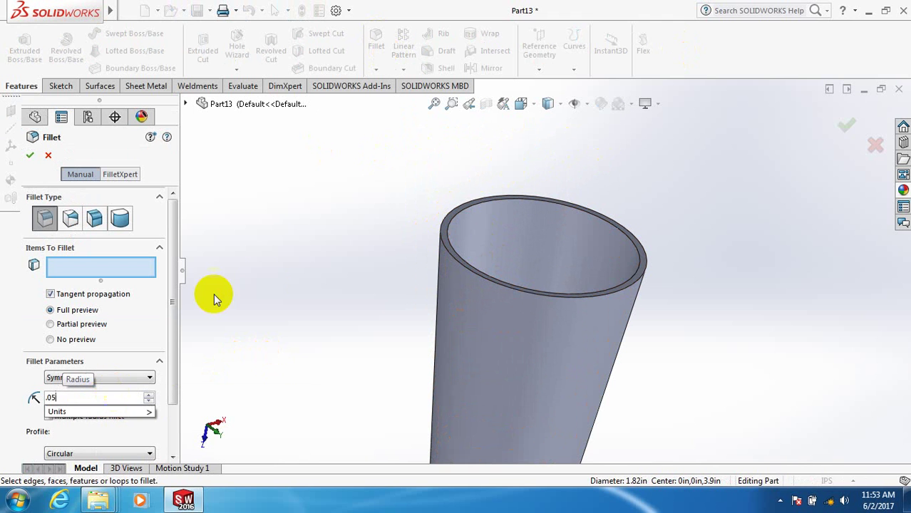
click(450, 219)
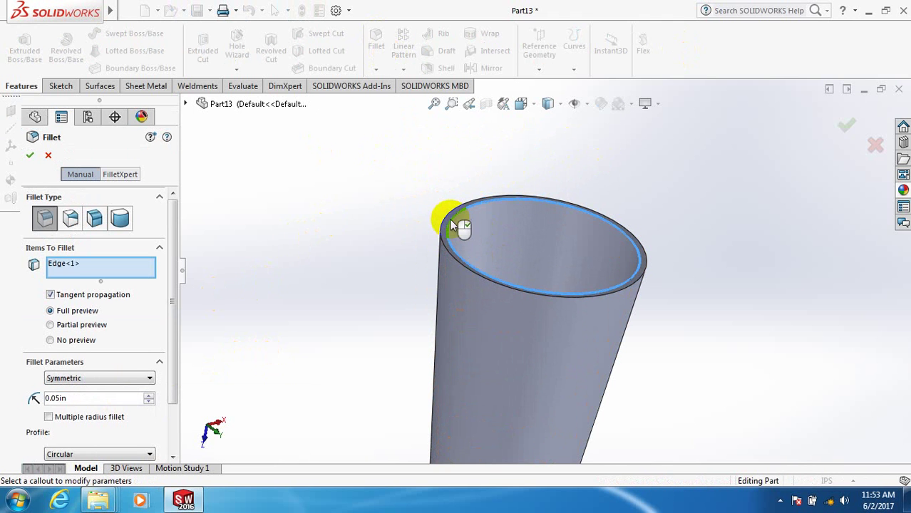
click(444, 239)
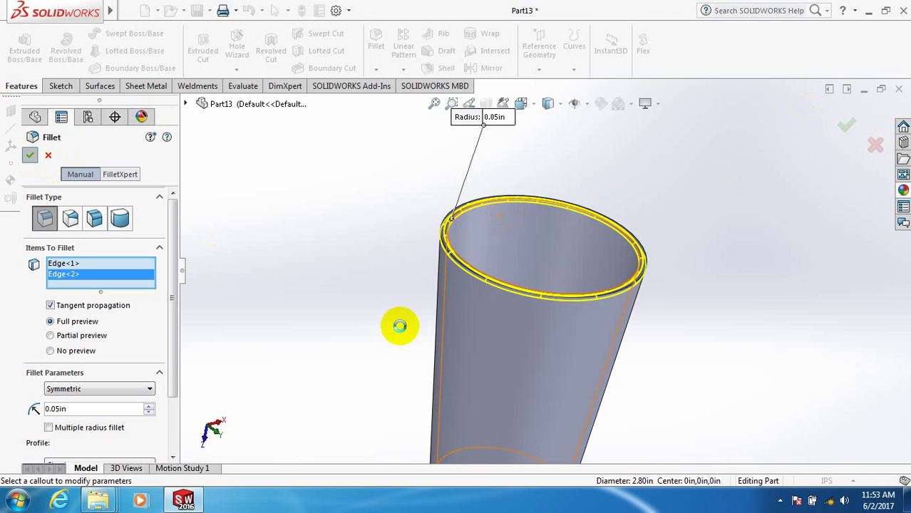
key(Return)
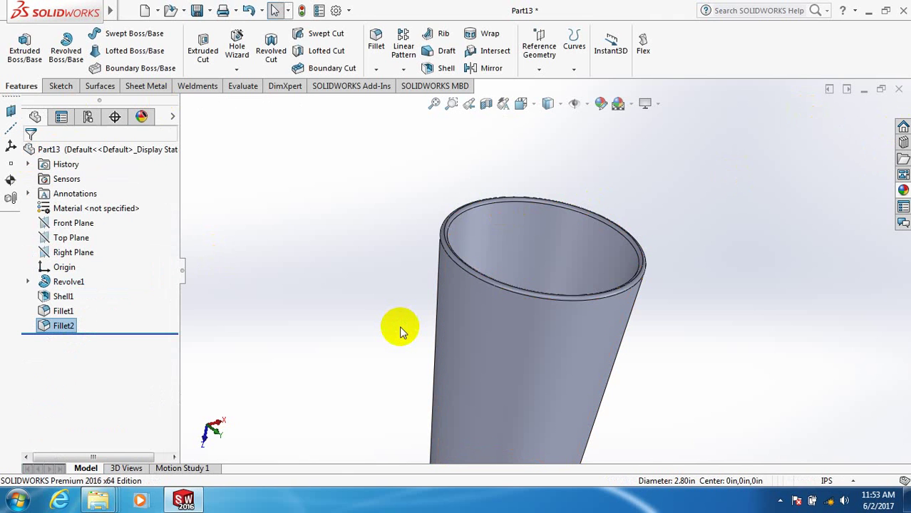
key(ctrl+1)
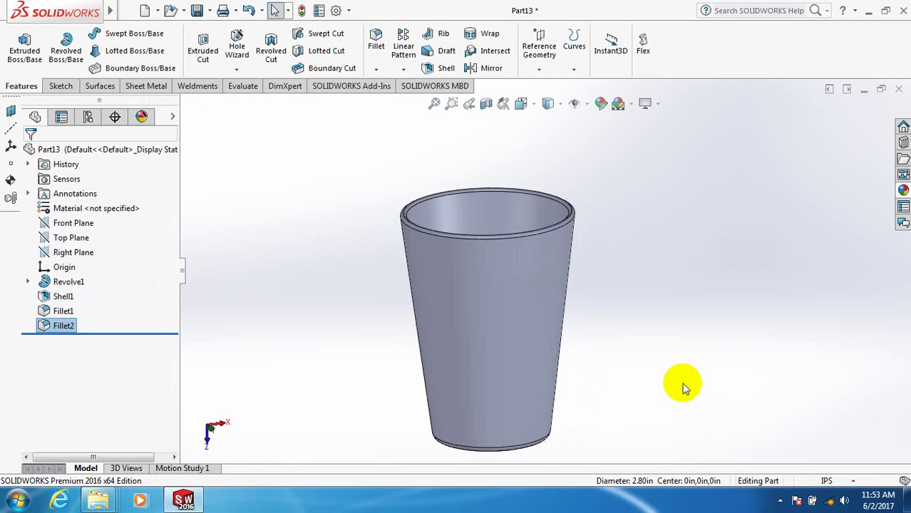
scroll(683, 388, down, 2)
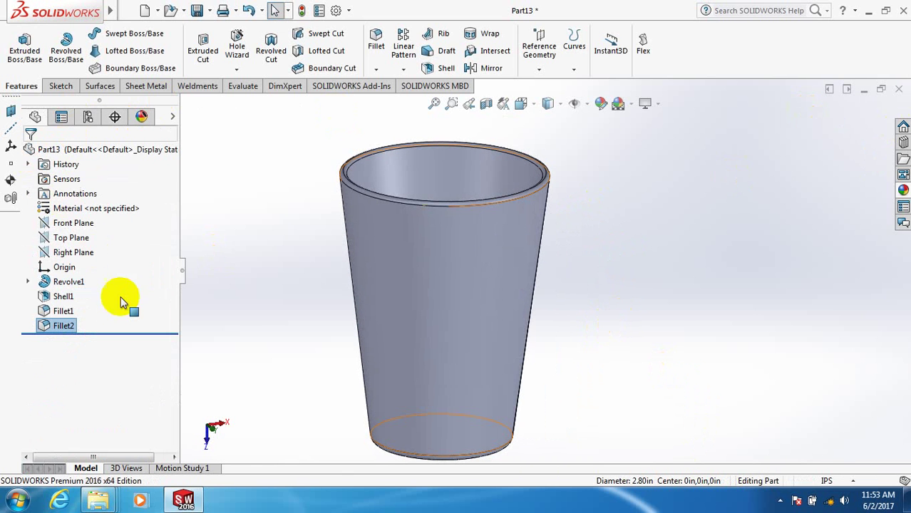
Assign PVC Rigid from the Plastics category as the part's material
right_click(45, 207)
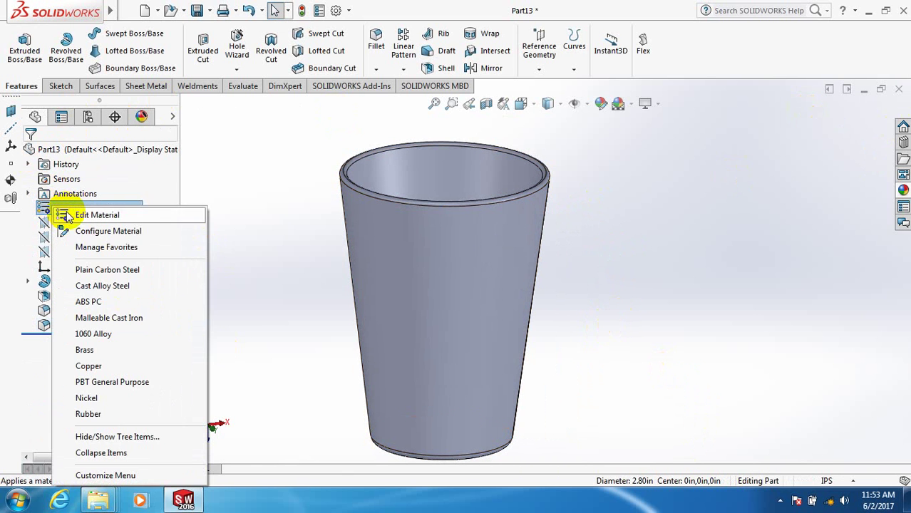
click(65, 216)
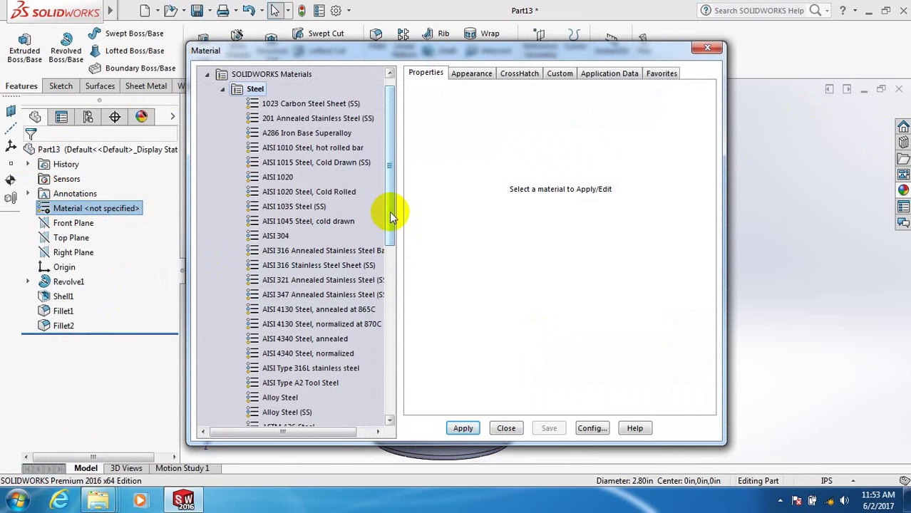
drag(390, 217, 389, 397)
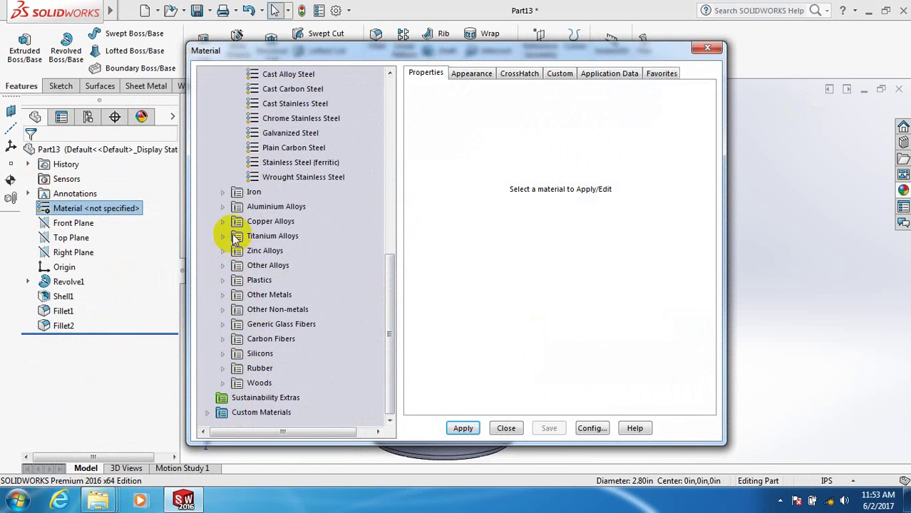
click(223, 281)
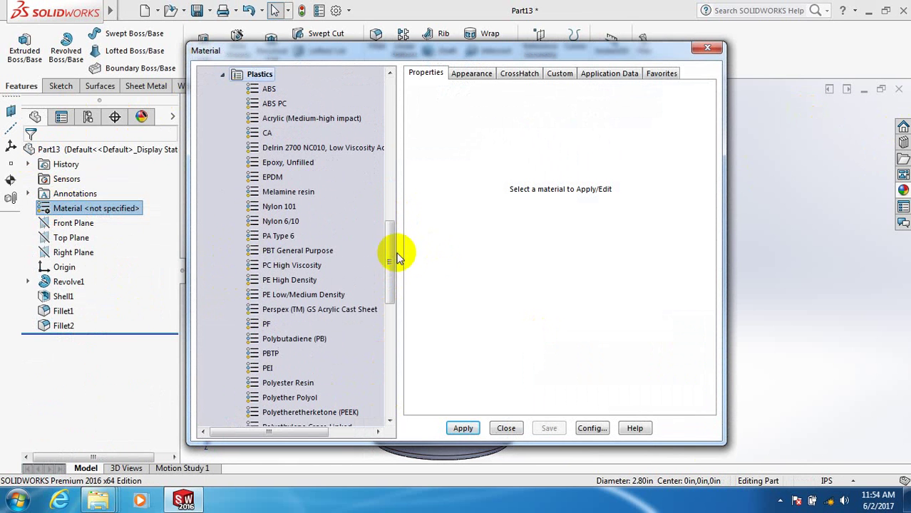
mouse_move(389, 250)
mouse_down()
mouse_move(397, 335)
mouse_move(386, 346)
mouse_up()
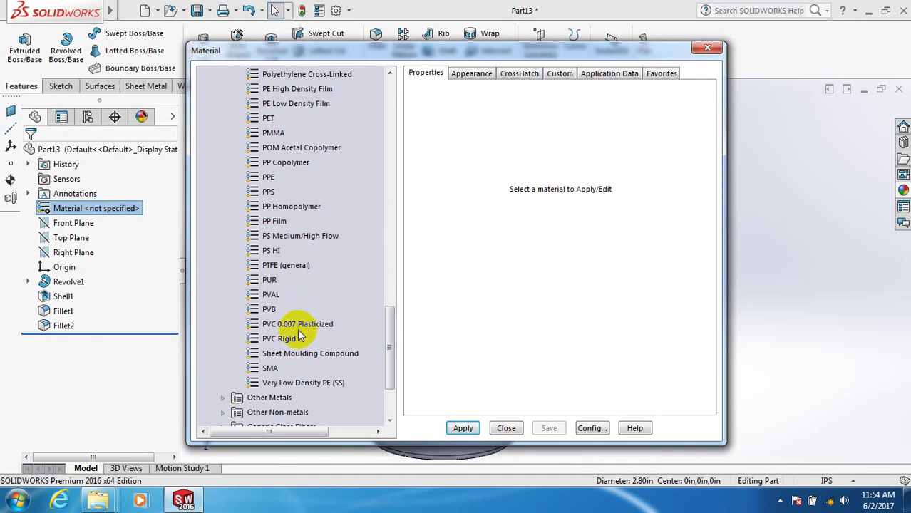
click(278, 339)
click(465, 430)
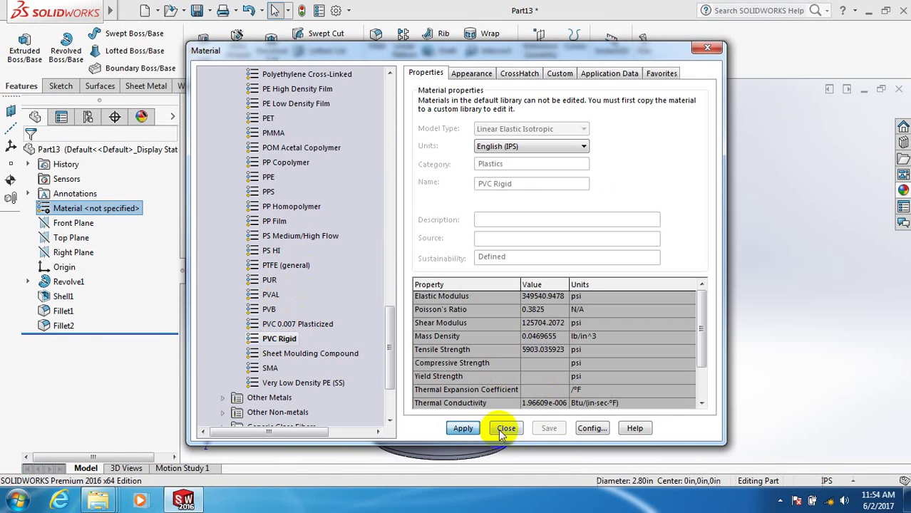
click(501, 429)
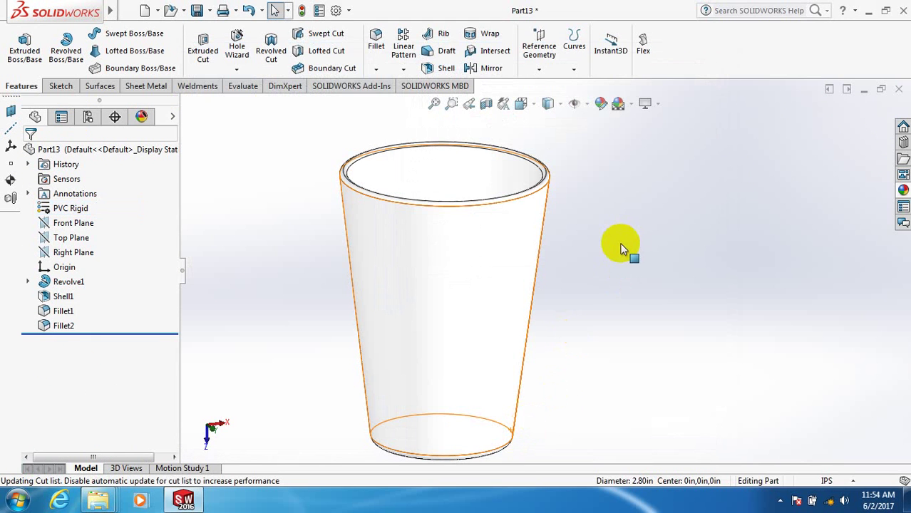
Apply a blue colour swatch to the whole cup's appearance
click(601, 102)
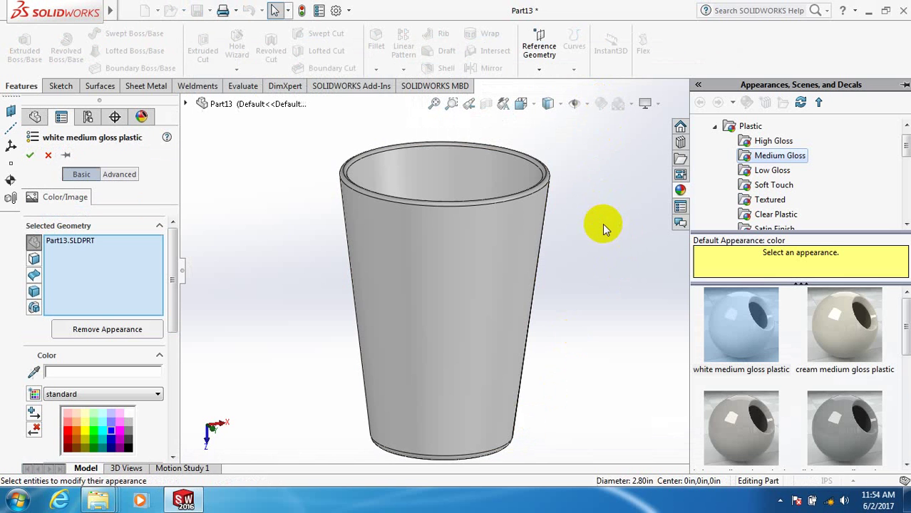
click(112, 433)
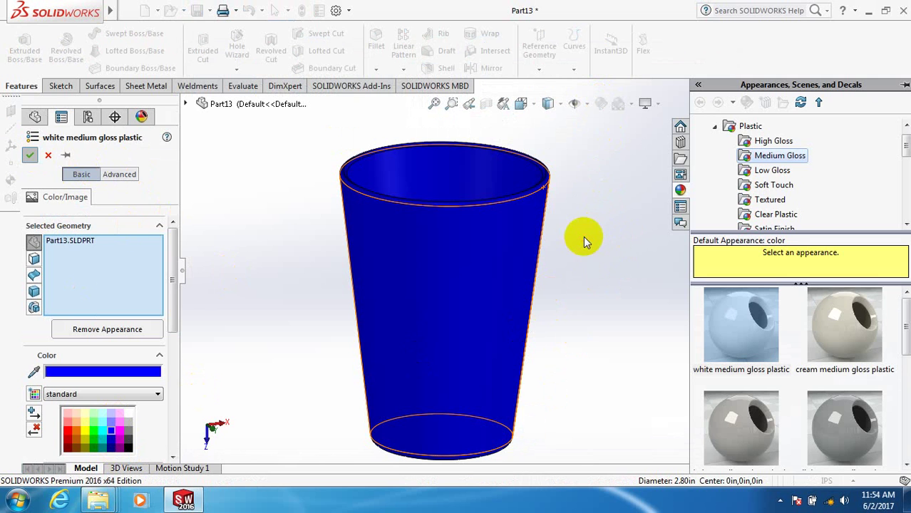
click(453, 181)
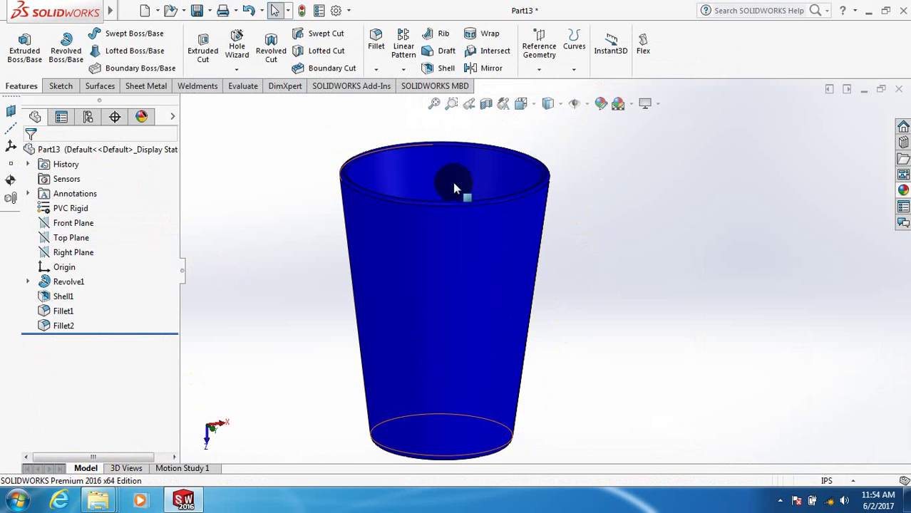
click(780, 501)
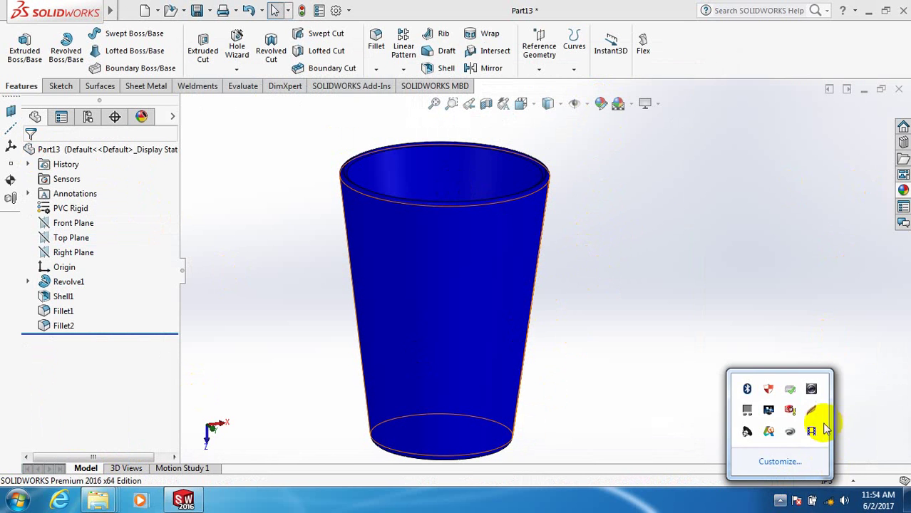